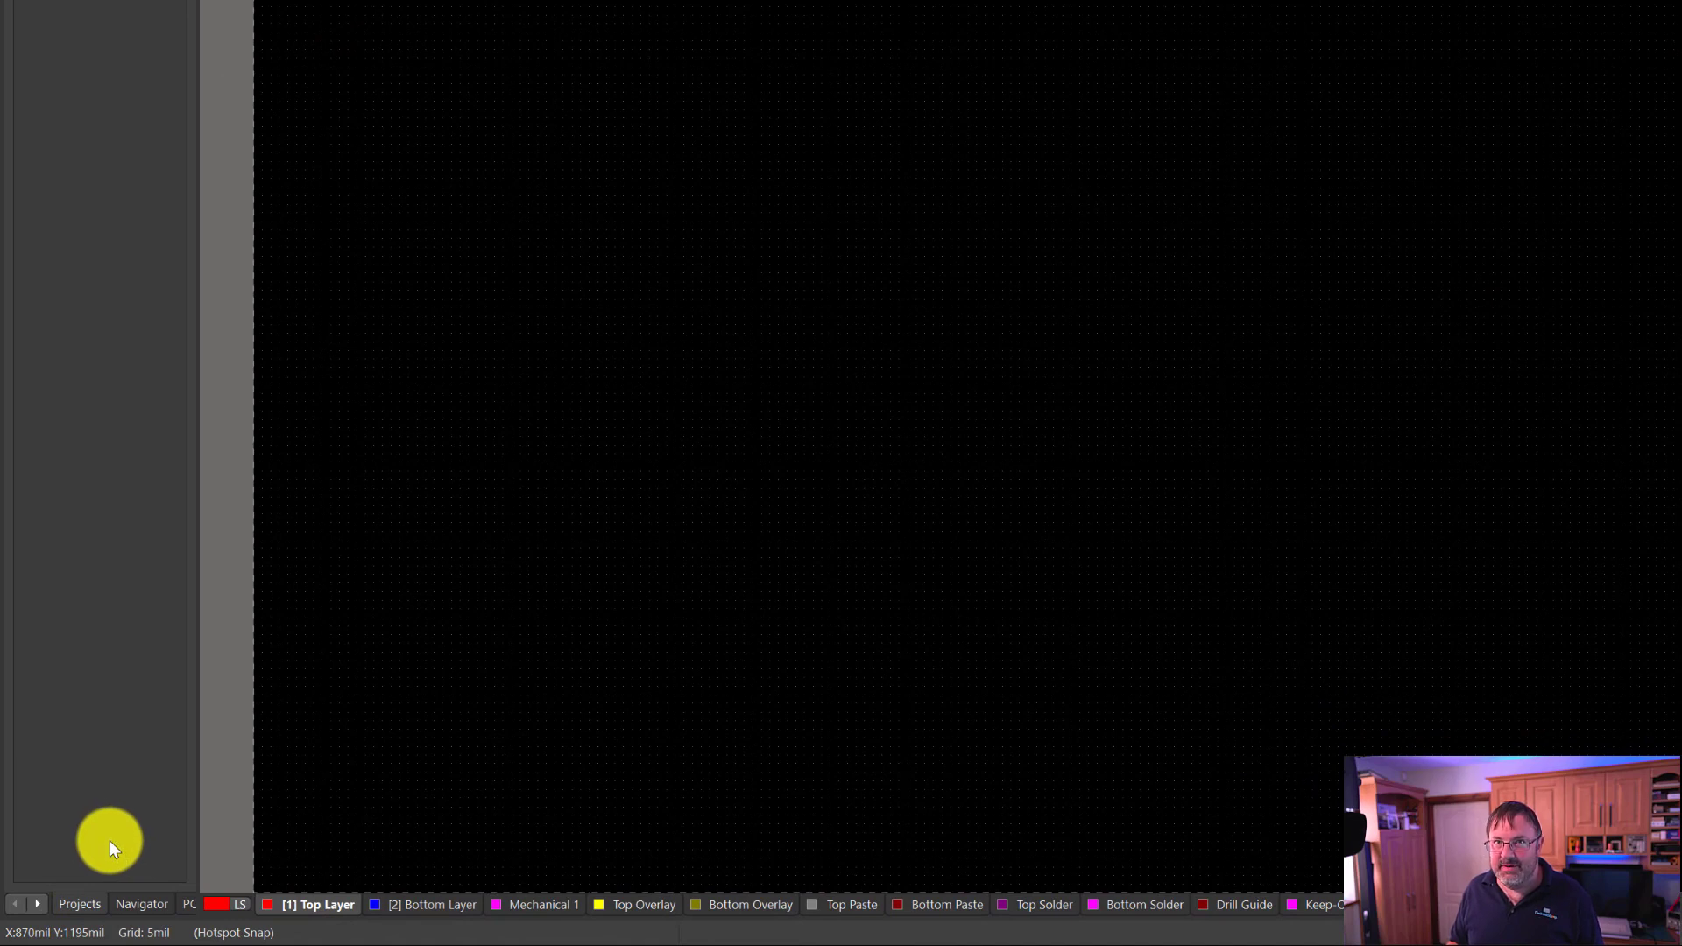
- Toggle the PCB editor units from mils to millimetres with Q
{"action": "key", "text": "q"}
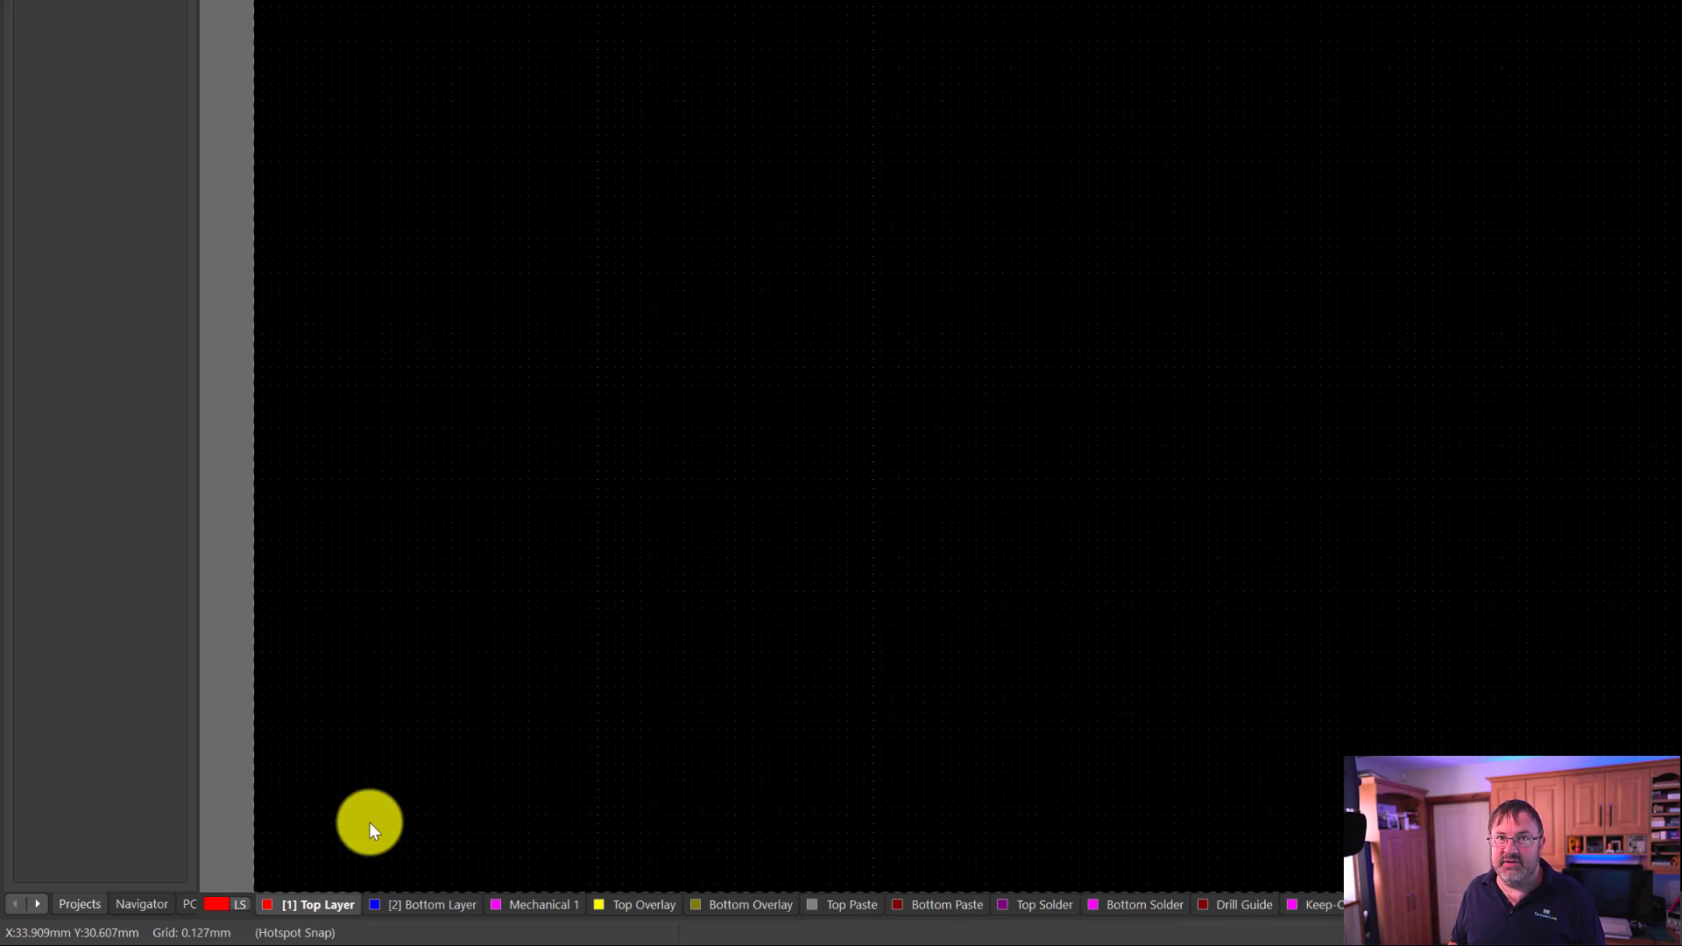
{"action": "key", "text": "g"}
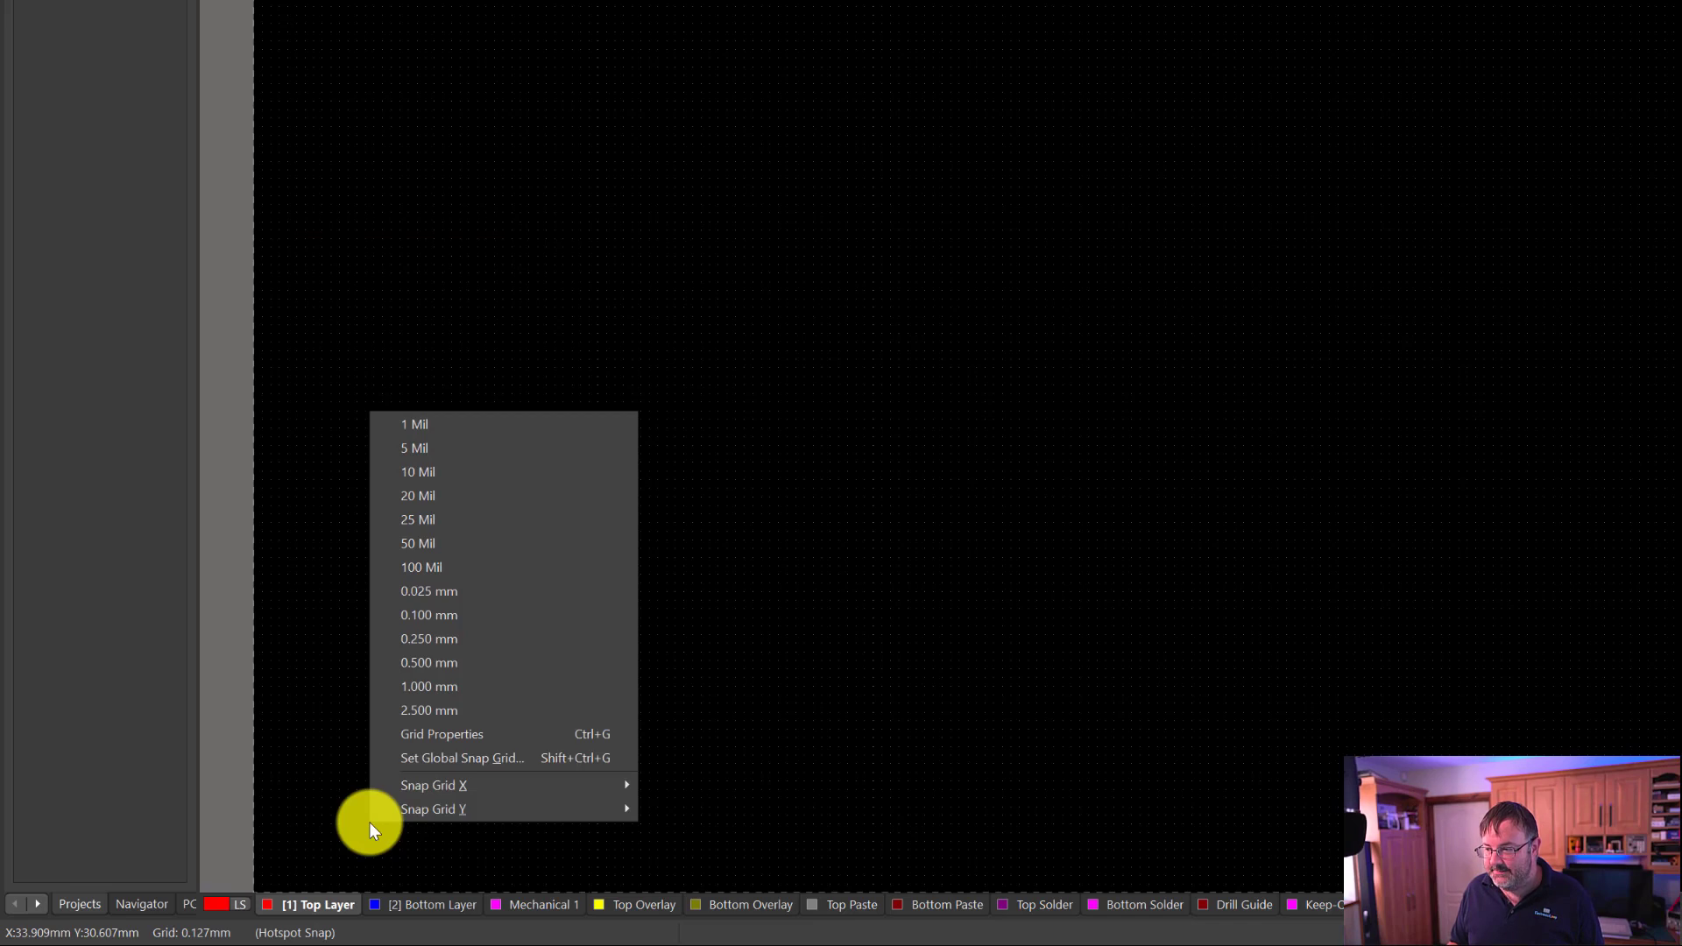
- Pick 0.500 mm from the grid menu as the snap grid
{"action": "left_click", "coordinate": [423, 666]}
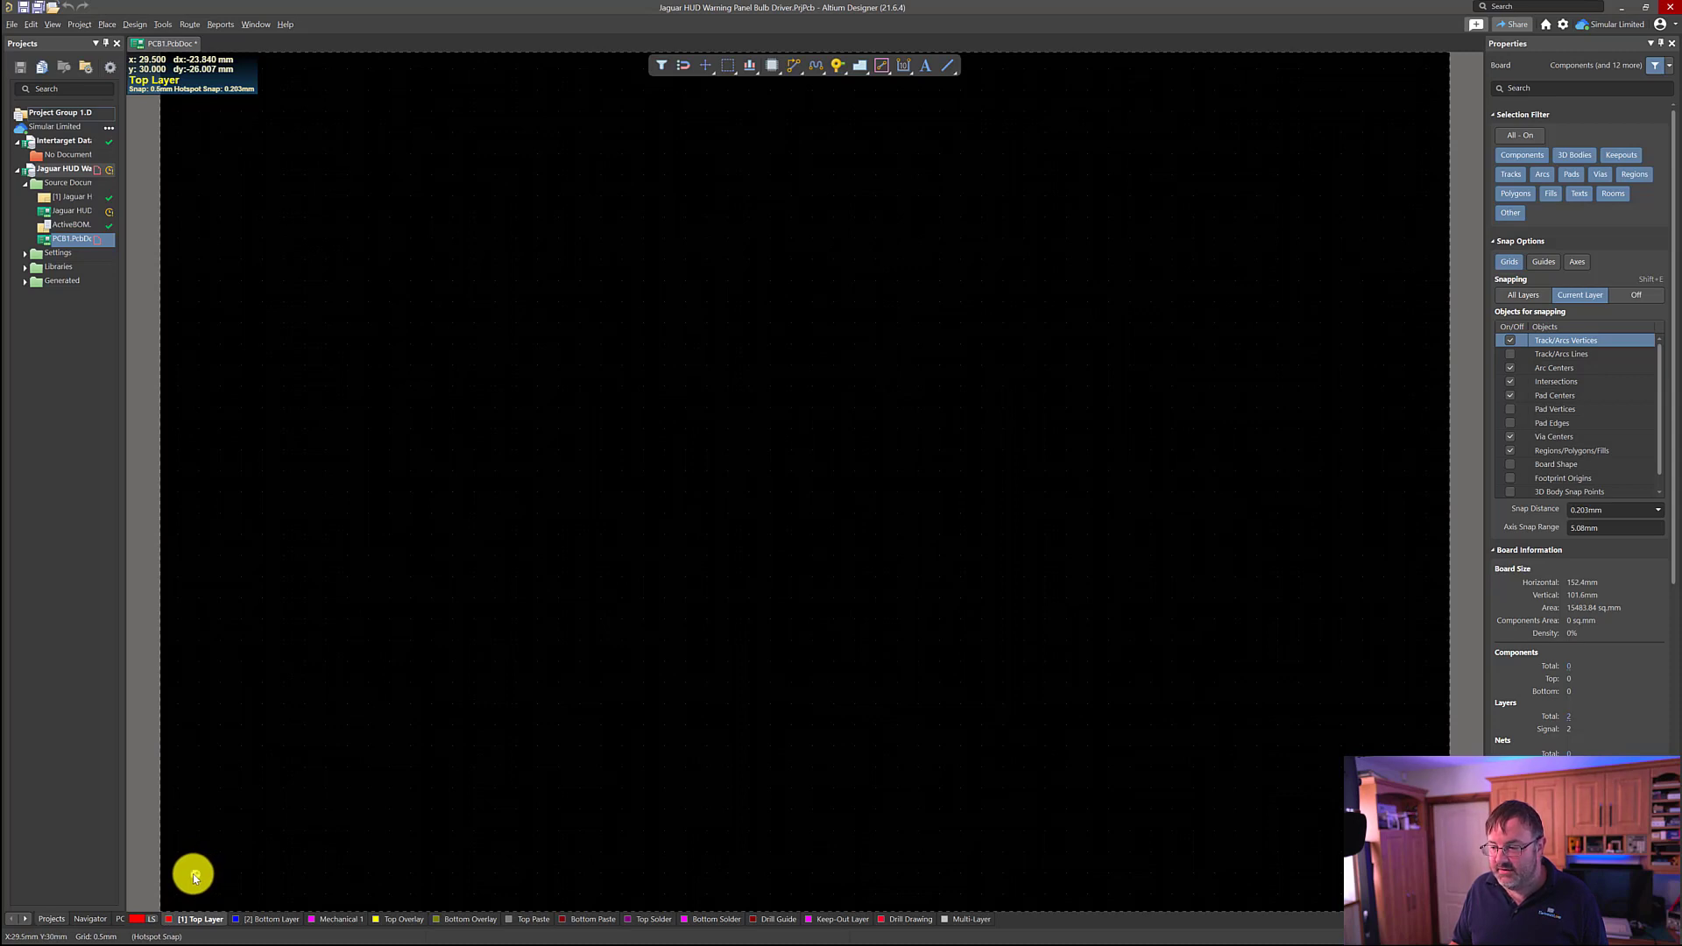
- Zoom out and pan so the 152.4 × 101.6 mm board sits centred with margin
{"action": "scroll", "coordinate": [193, 874], "scroll_direction": "down", "scroll_amount": 2, "text": "ctrl"}
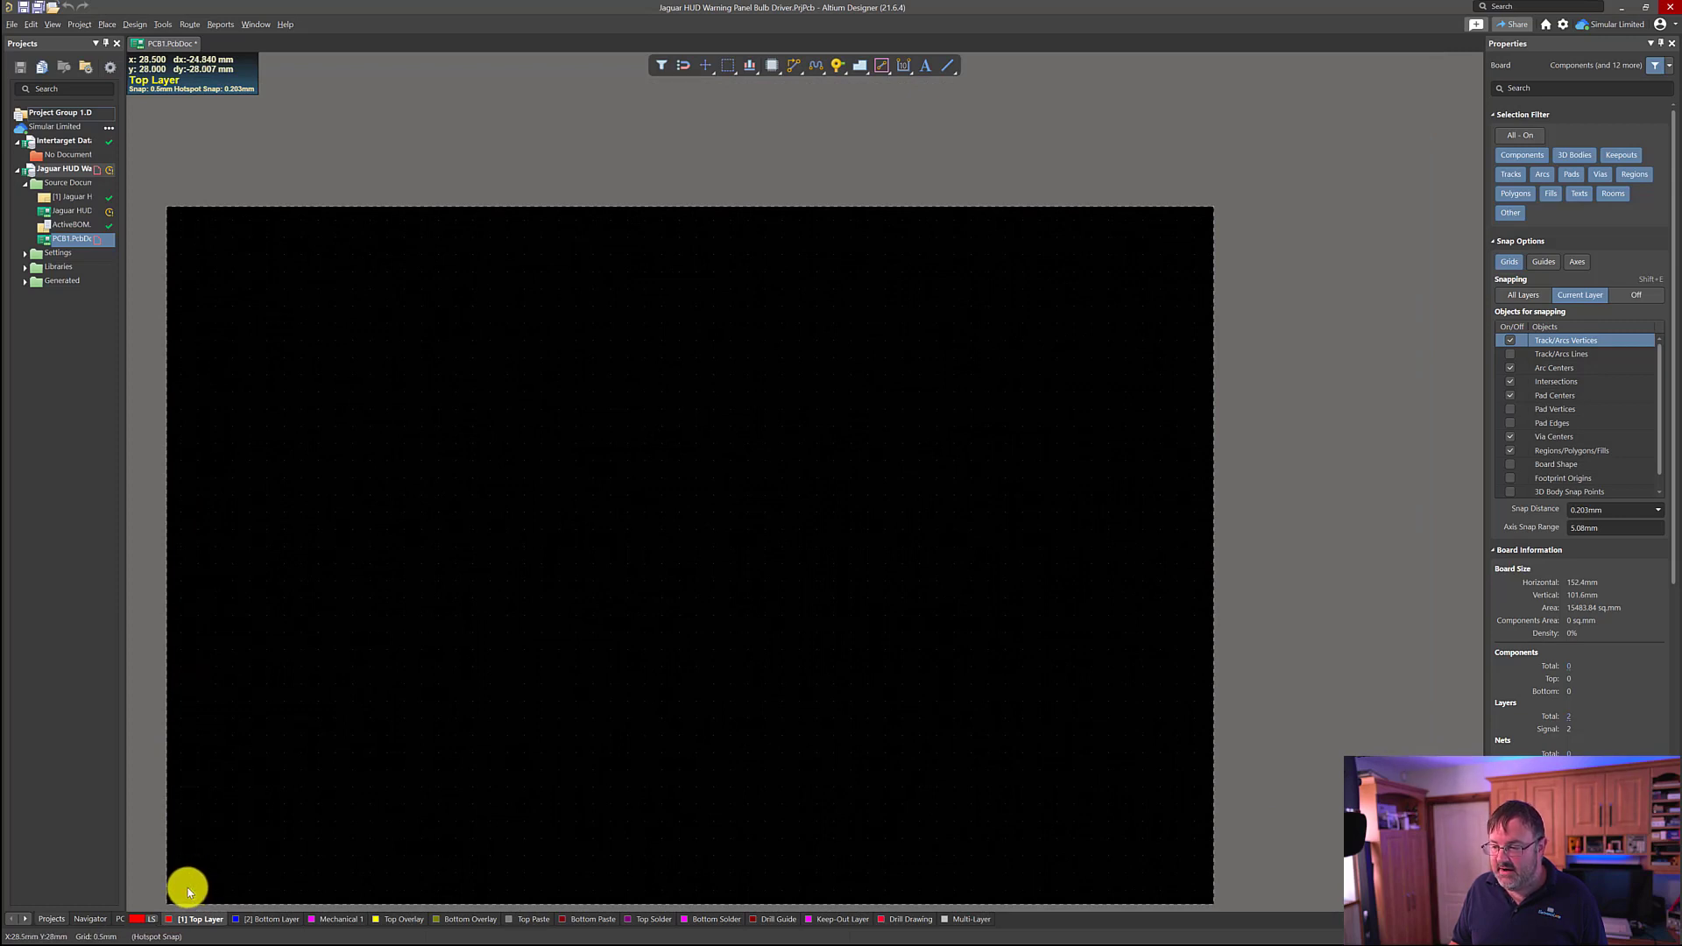
{"action": "right_click_drag", "start_coordinate": [181, 890], "coordinate": [272, 817]}
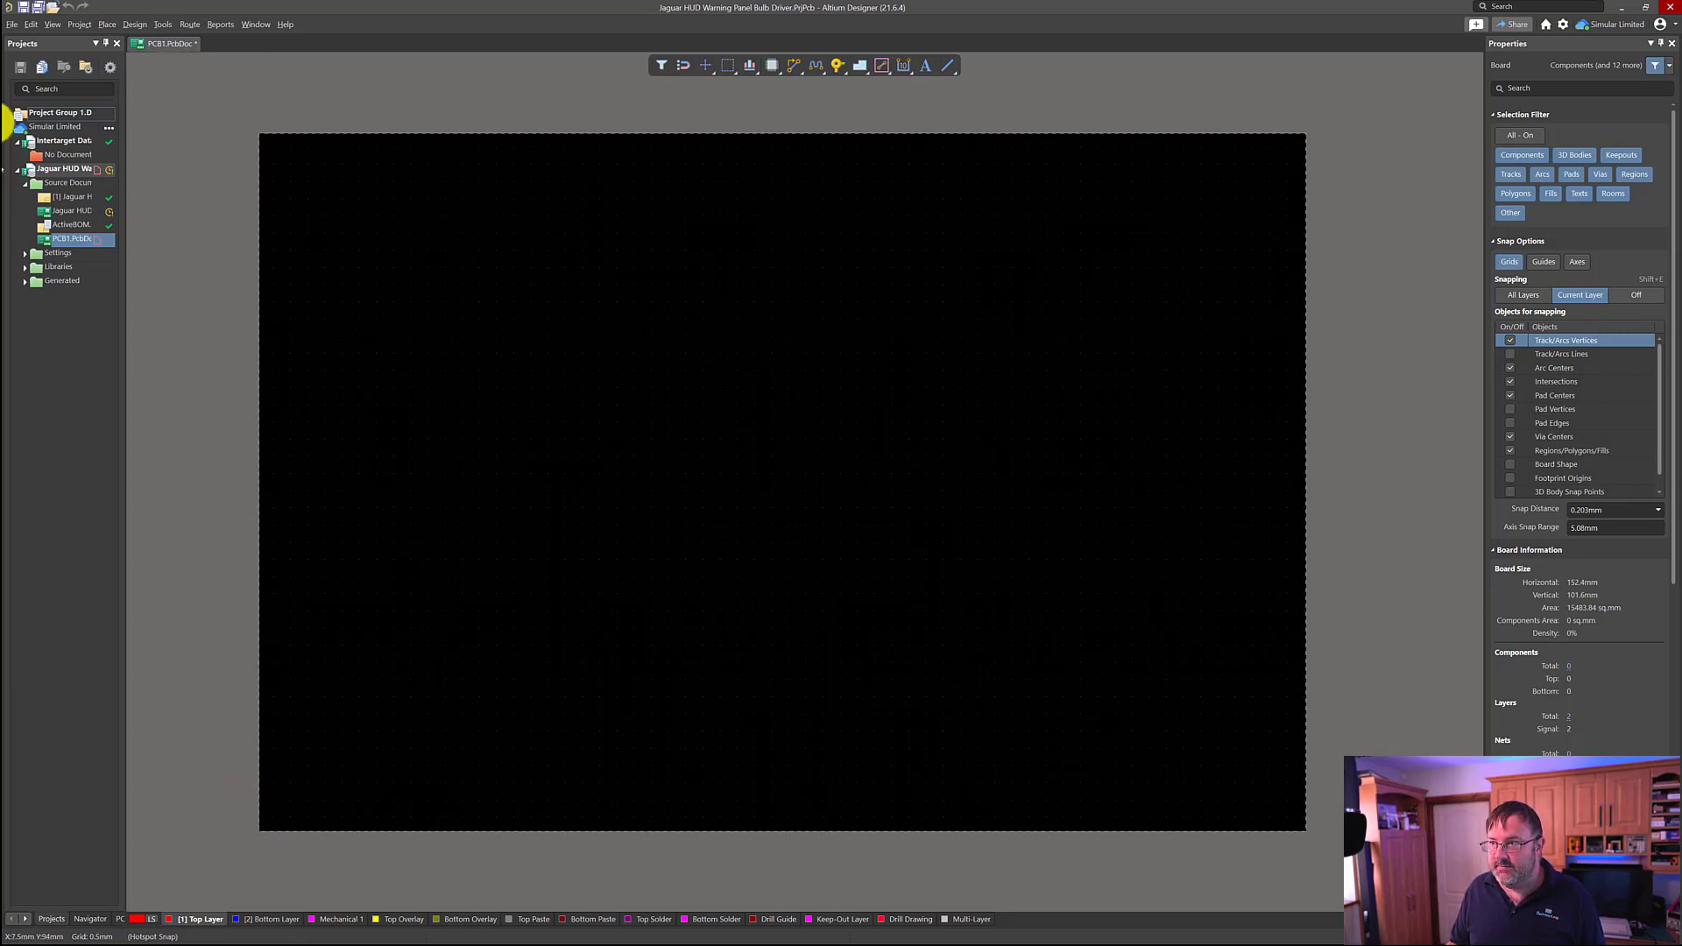
- Use Edit > Origin > Set to put the relative origin at the board's lower-left corner
{"action": "left_click", "coordinate": [29, 26]}
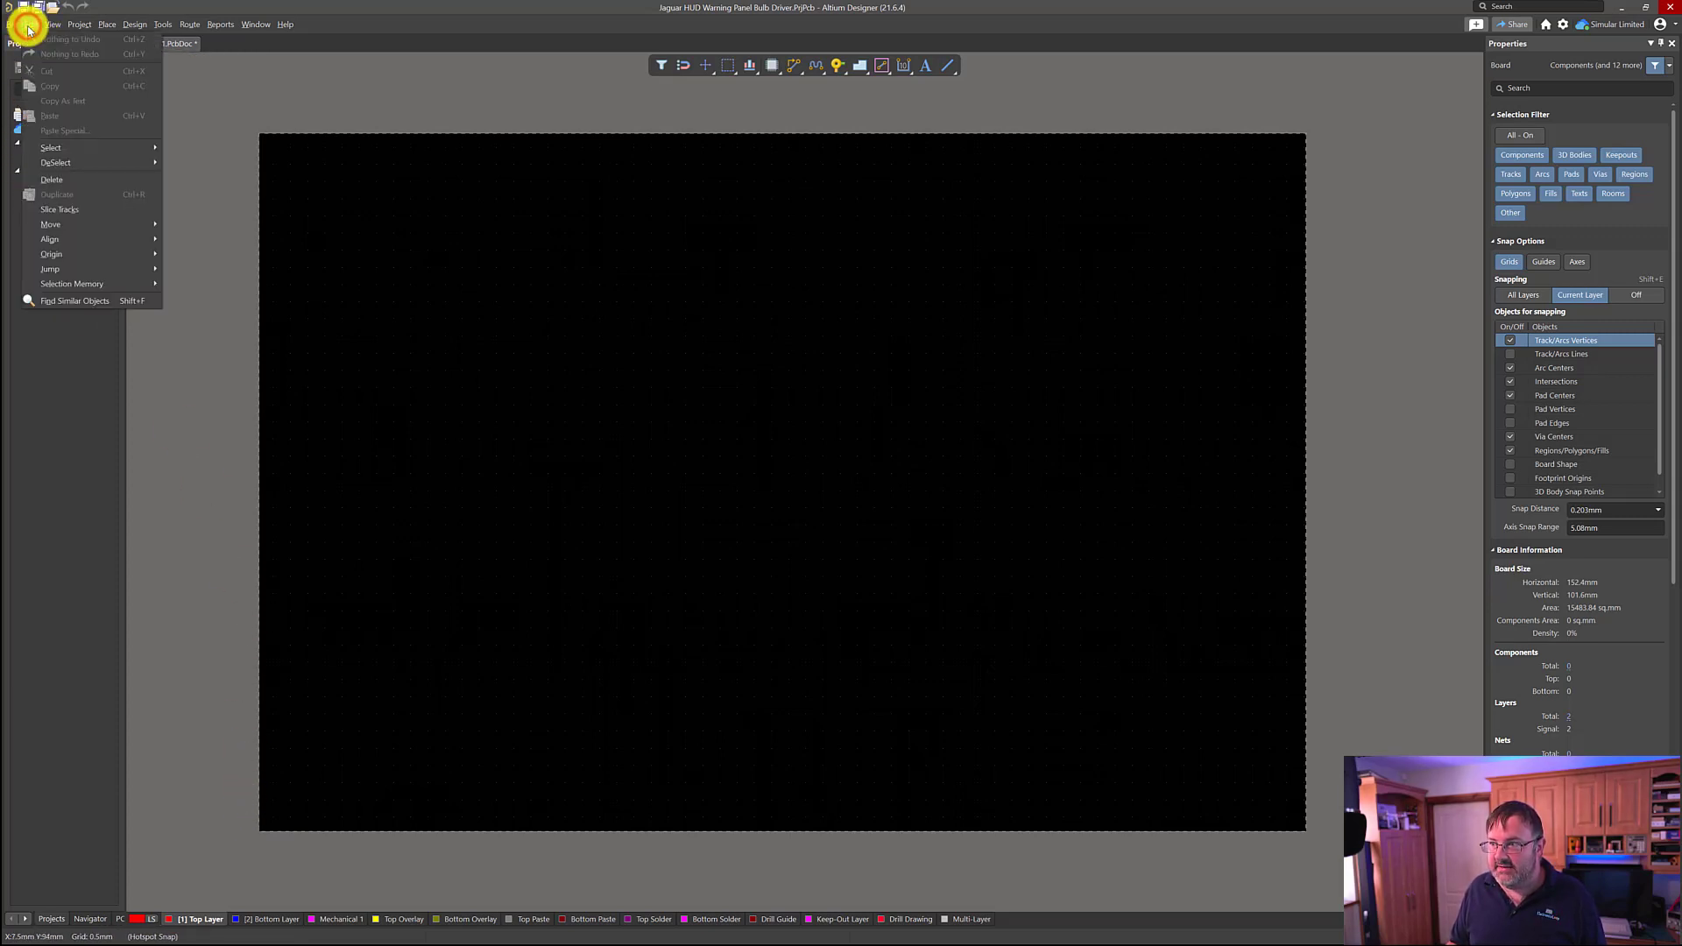
{"action": "left_click", "coordinate": [53, 253]}
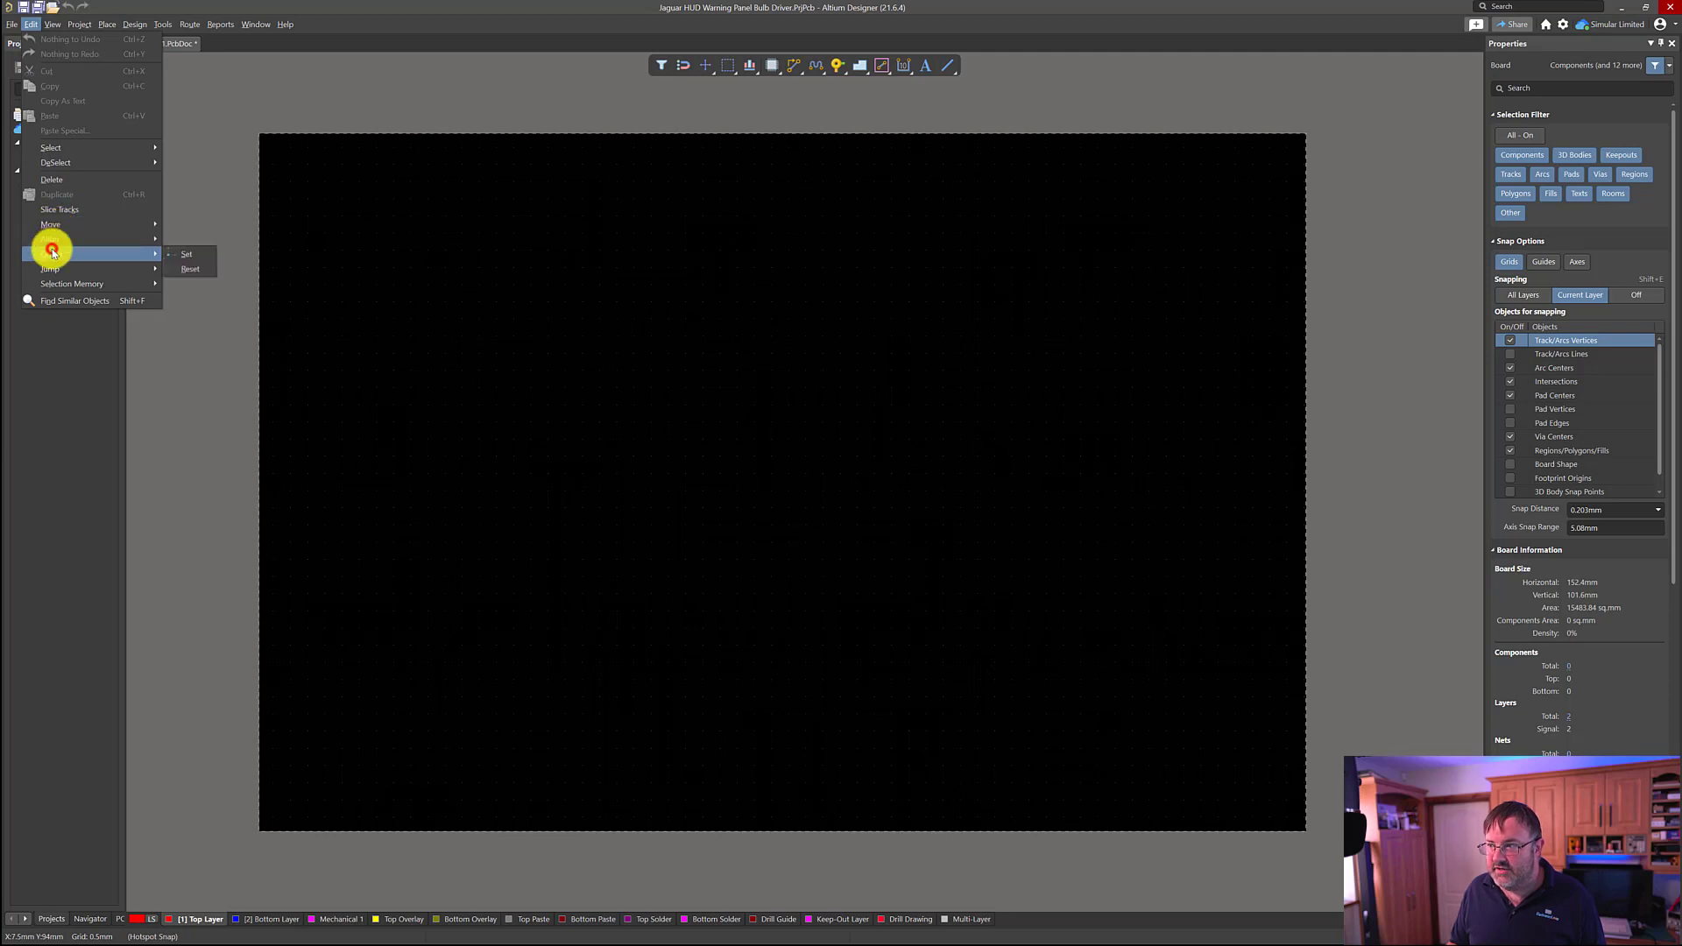
{"action": "left_click", "coordinate": [179, 254]}
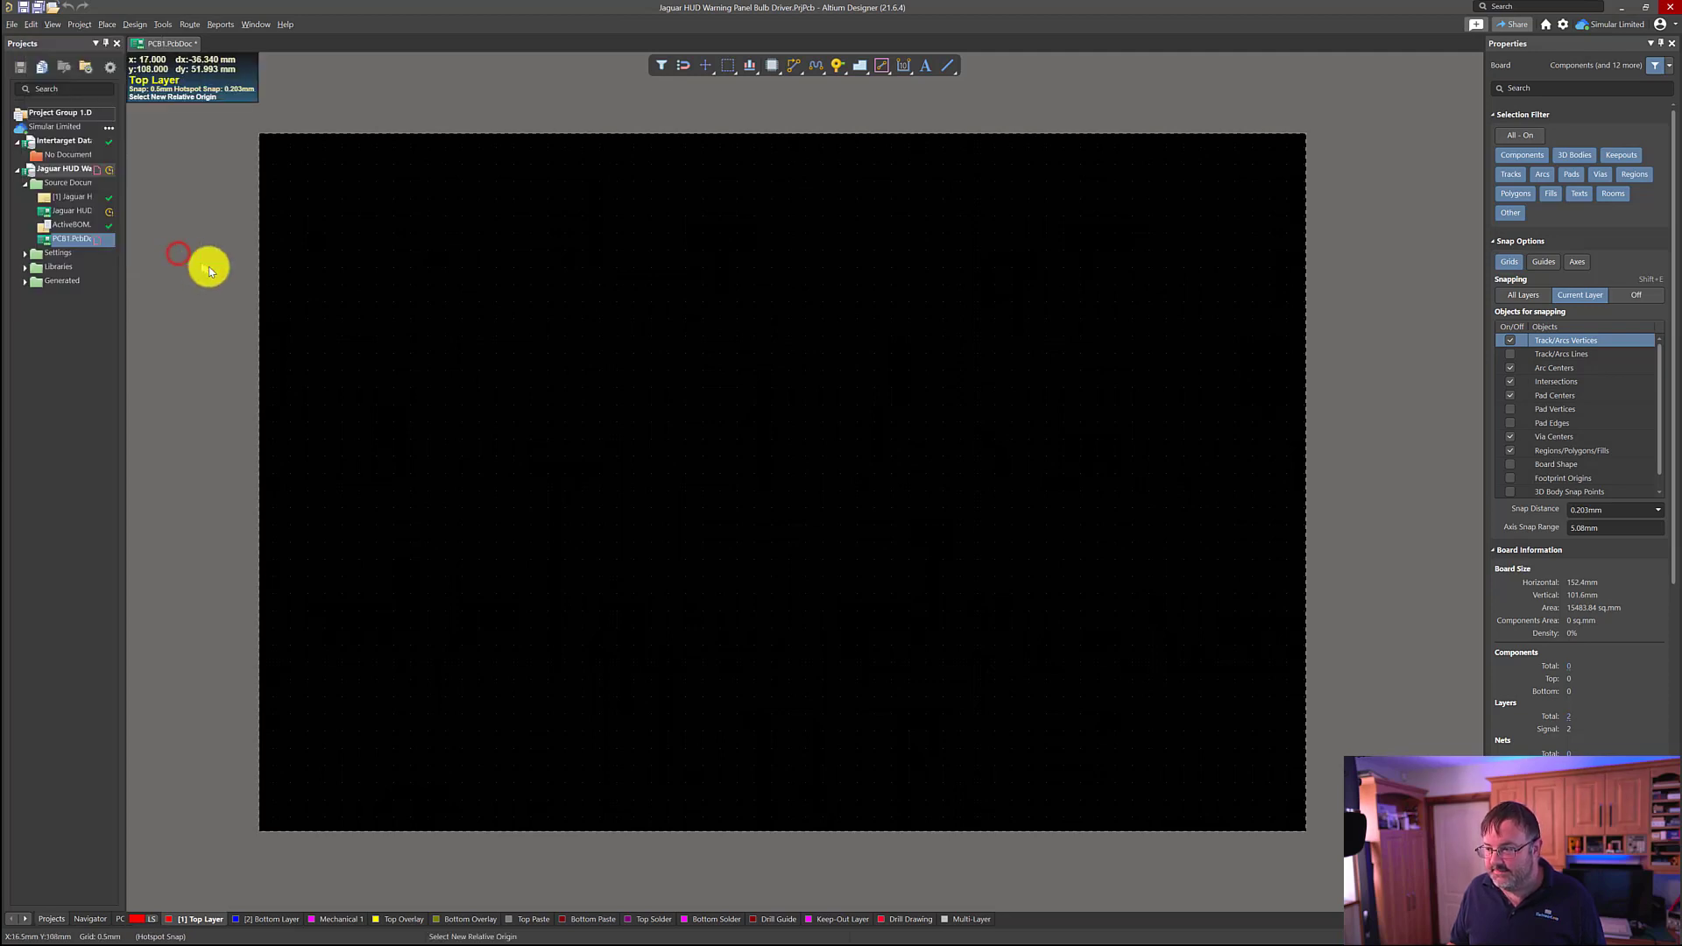
{"action": "left_click", "coordinate": [260, 829]}
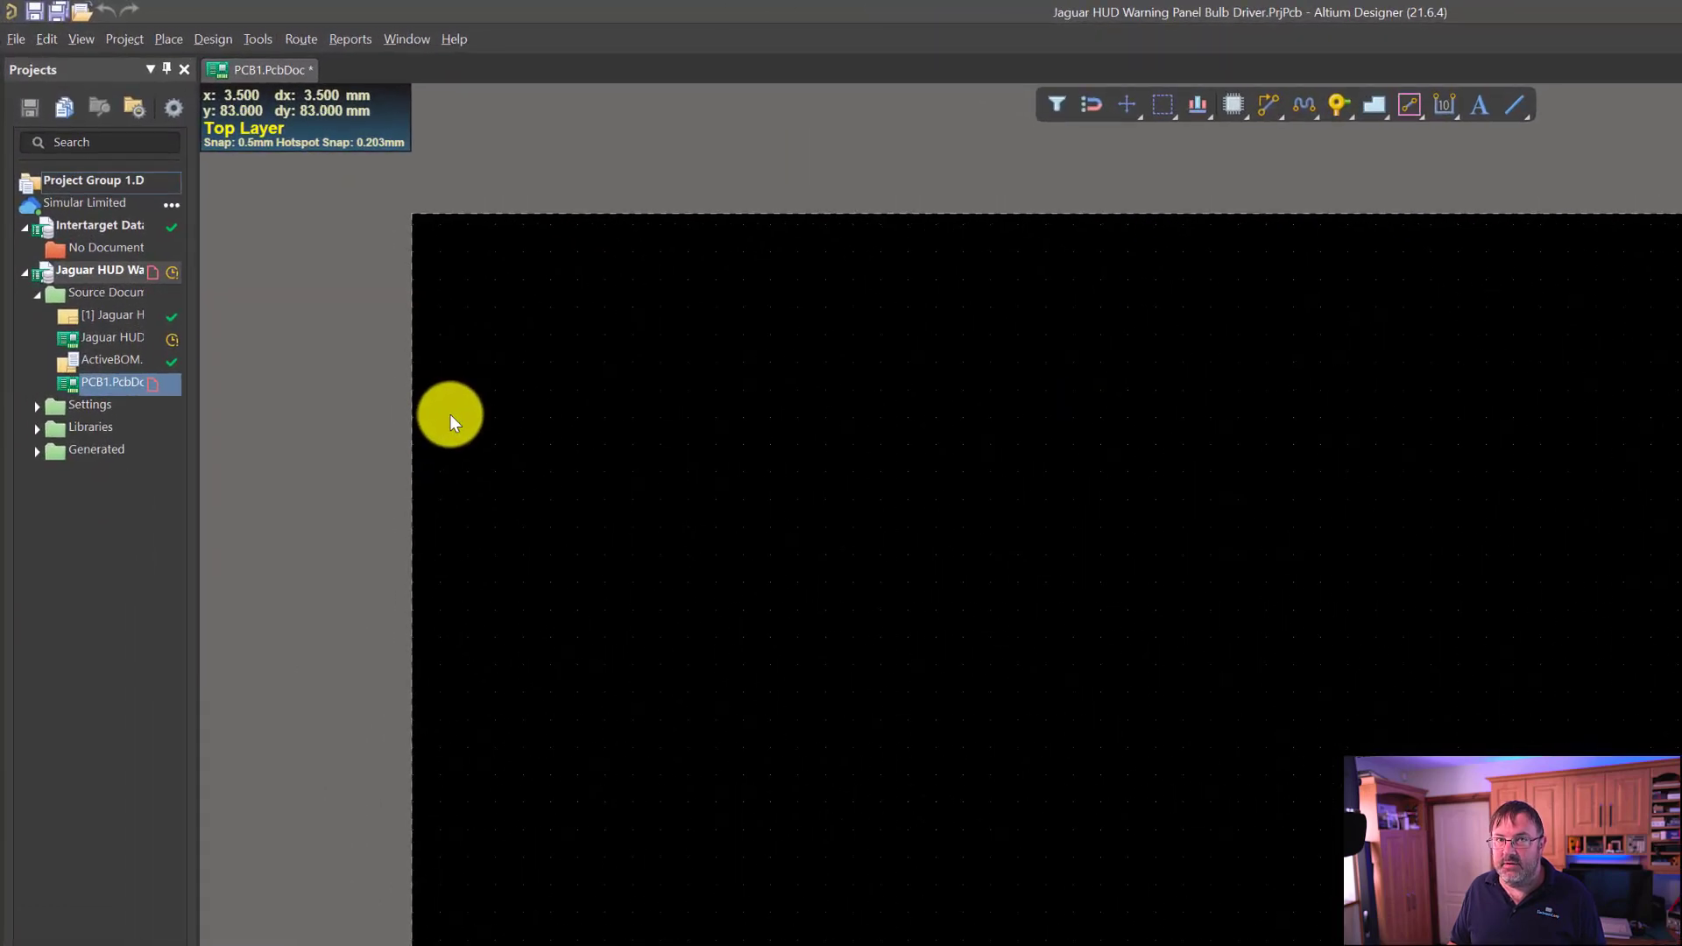
- Switch the view to Board Planning Mode from the View menu
{"action": "left_click", "coordinate": [83, 42]}
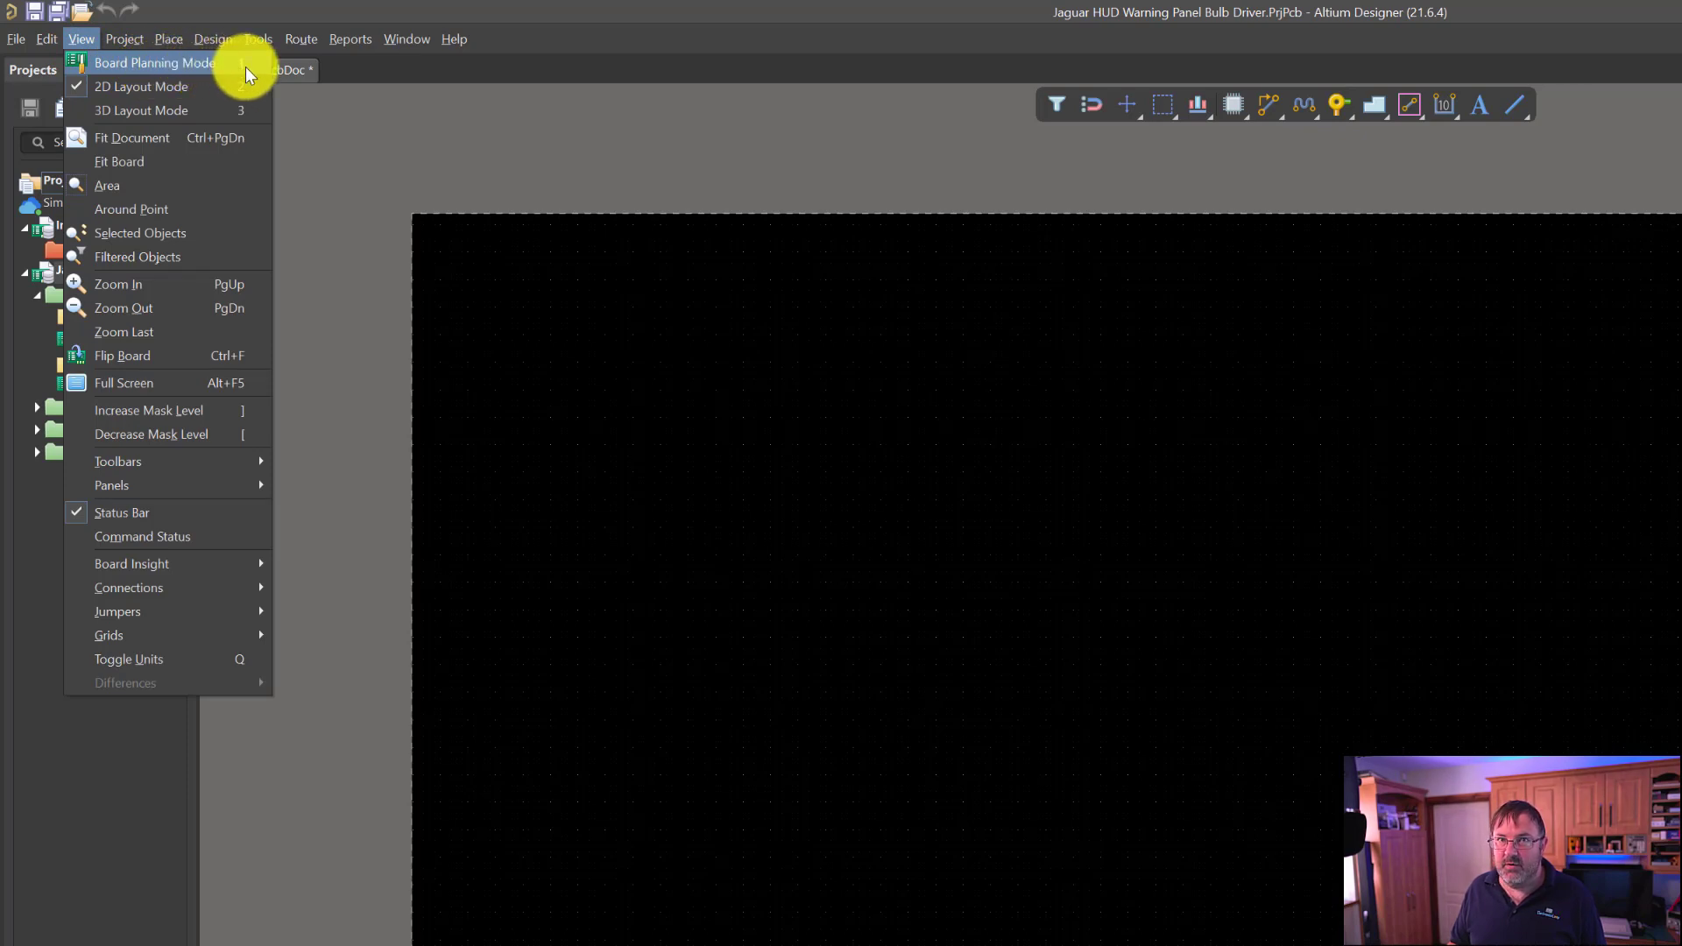
{"action": "left_click", "coordinate": [186, 74]}
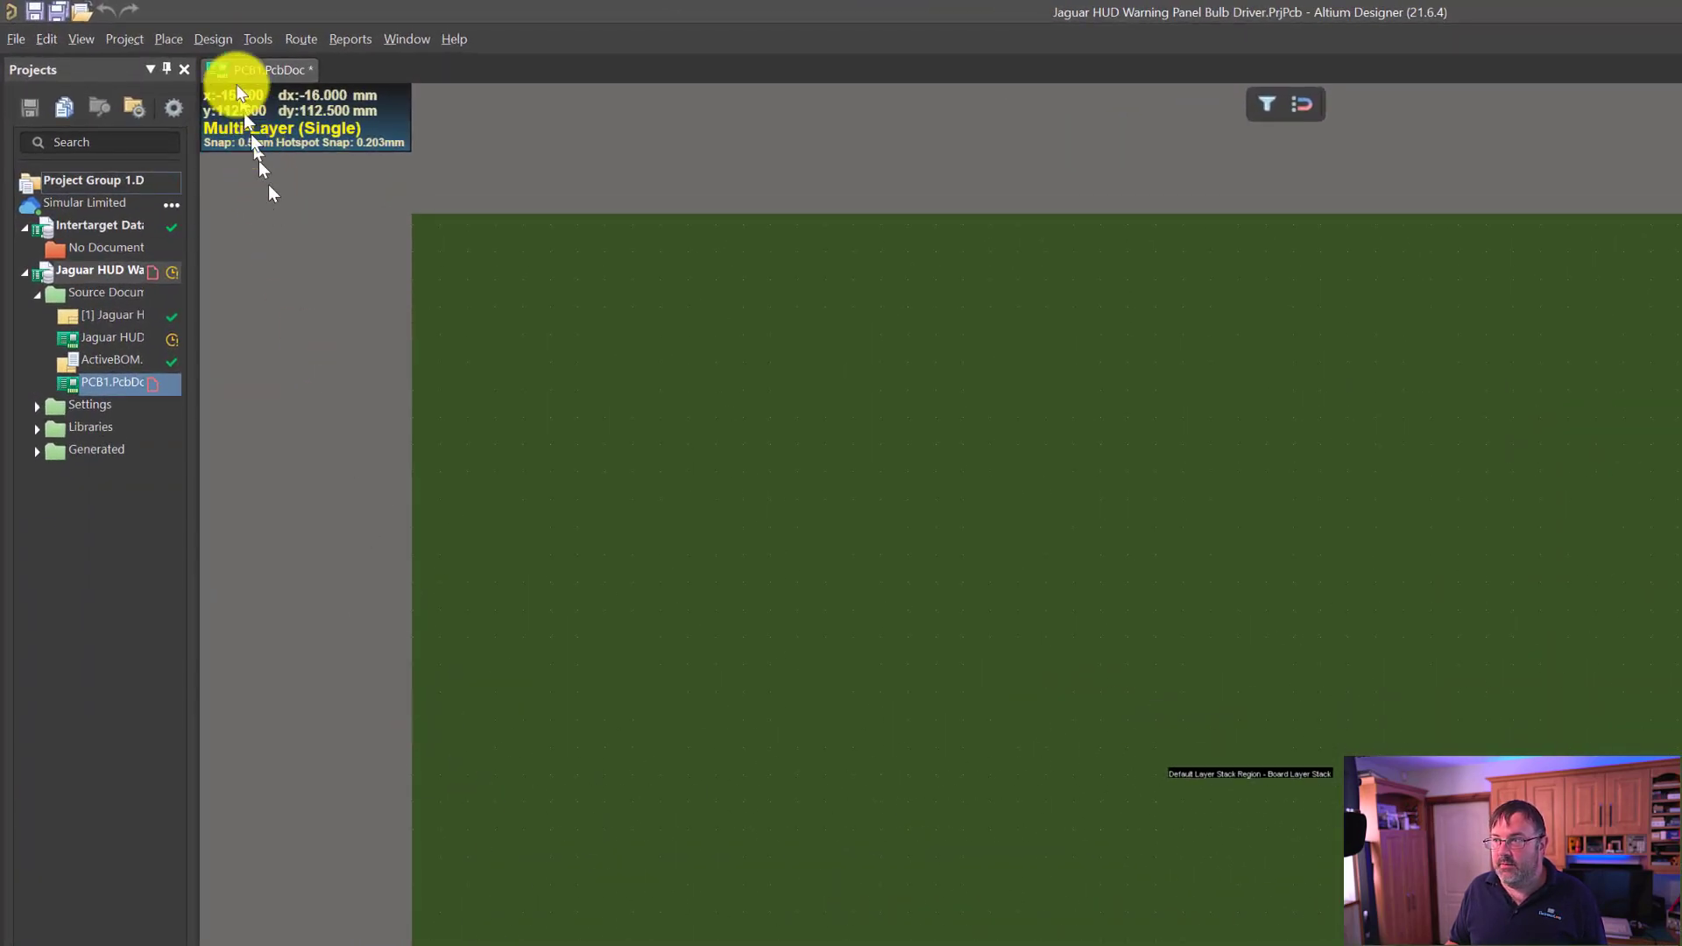
{"action": "left_click", "coordinate": [219, 39]}
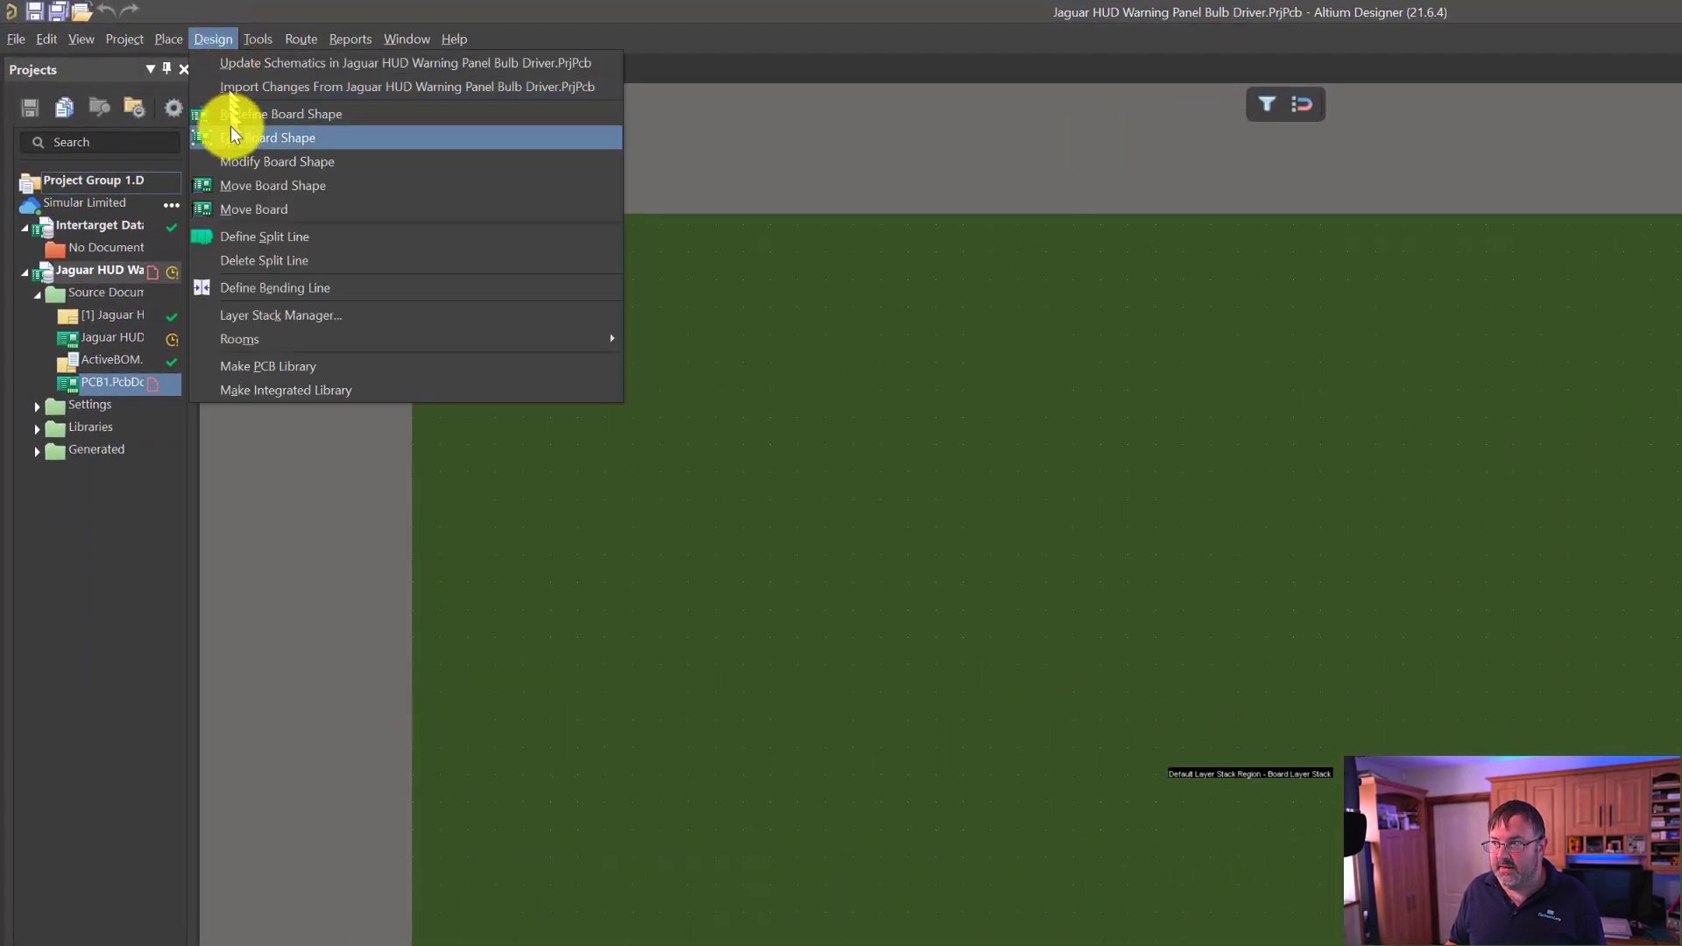
- Start Redefine Board Shape and place the first vertex at 0, 0 via Jump to Location
{"action": "left_click", "coordinate": [322, 125]}
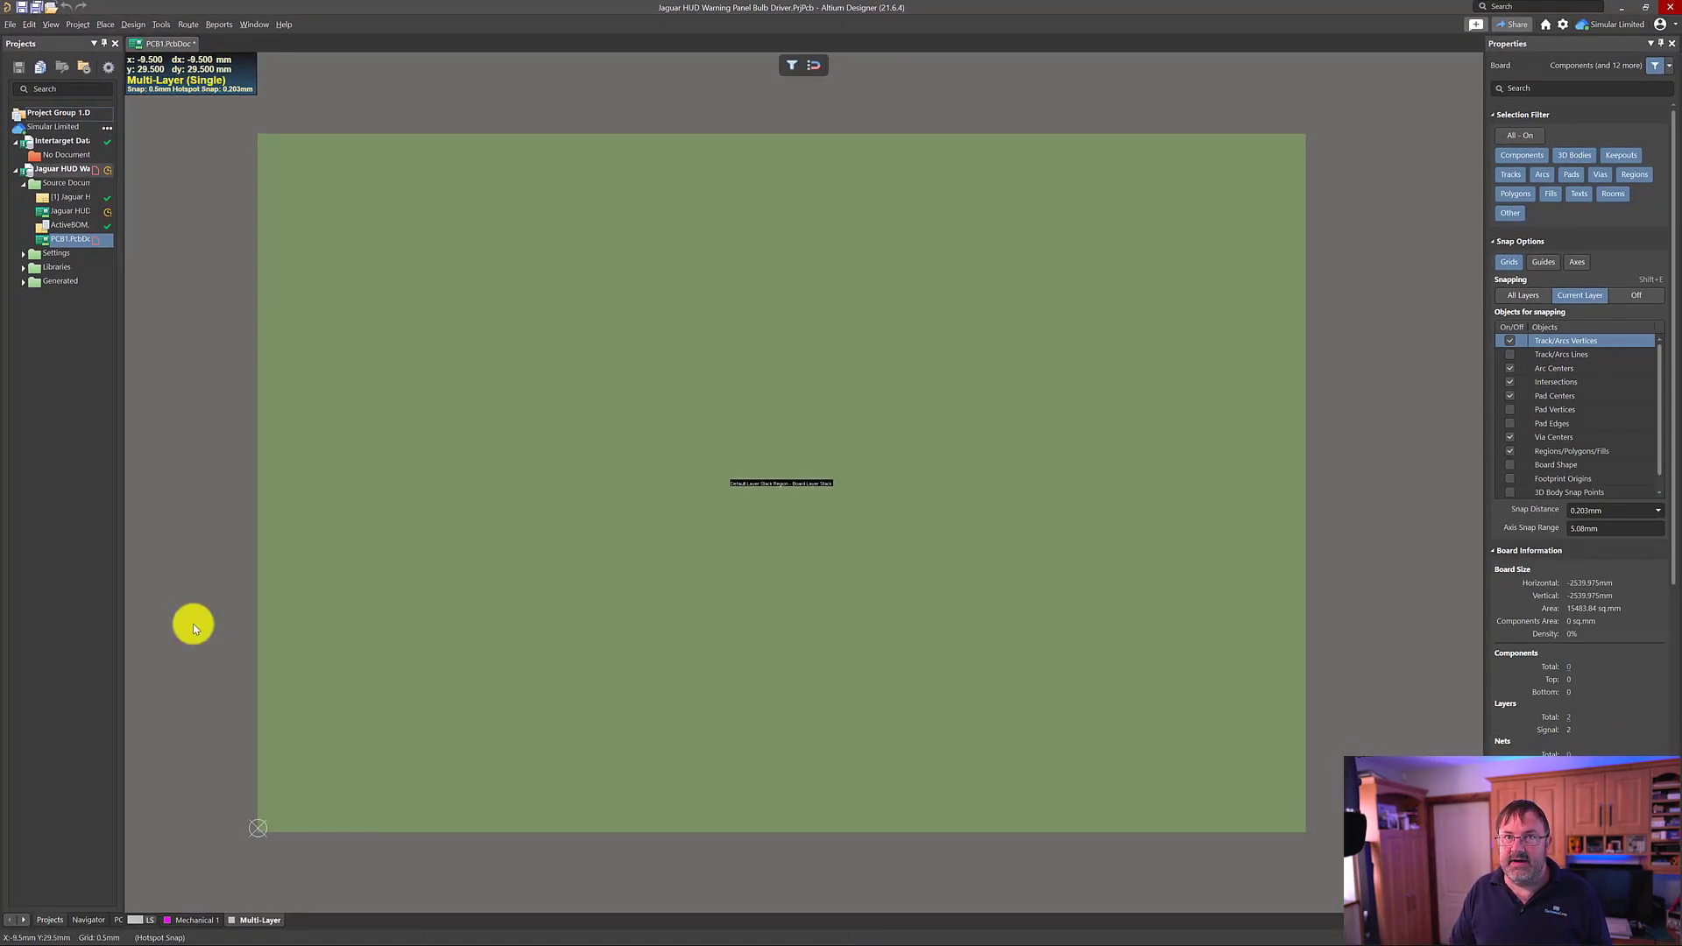
{"action": "key", "text": "j"}
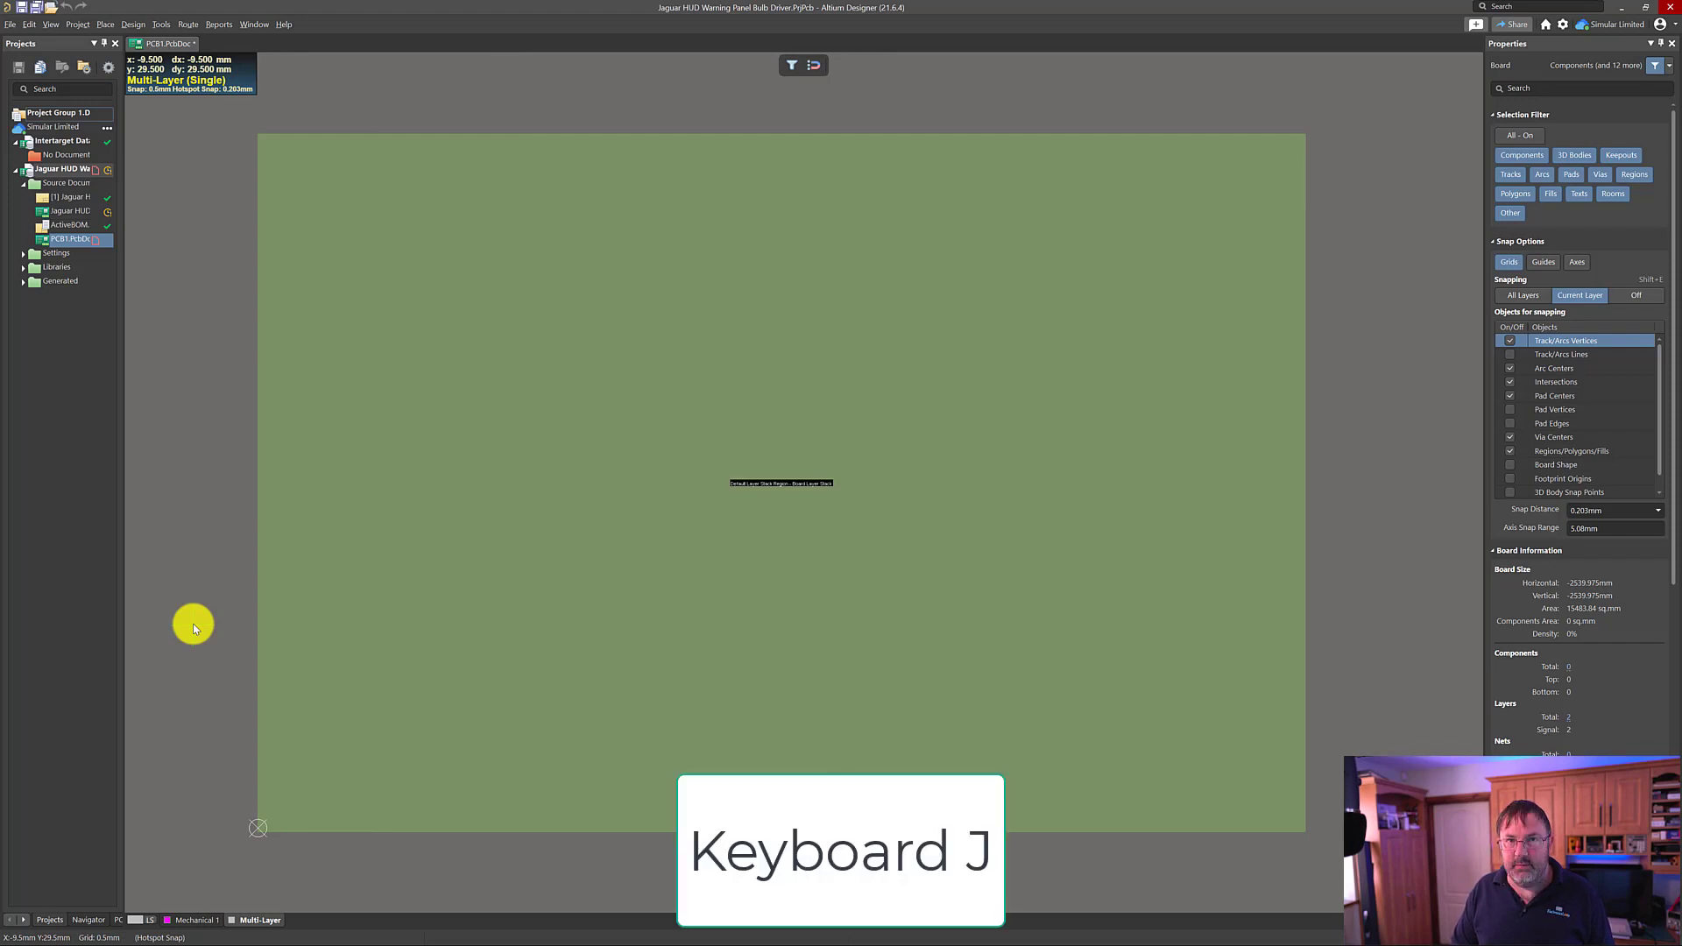
{"action": "key", "text": "j"}
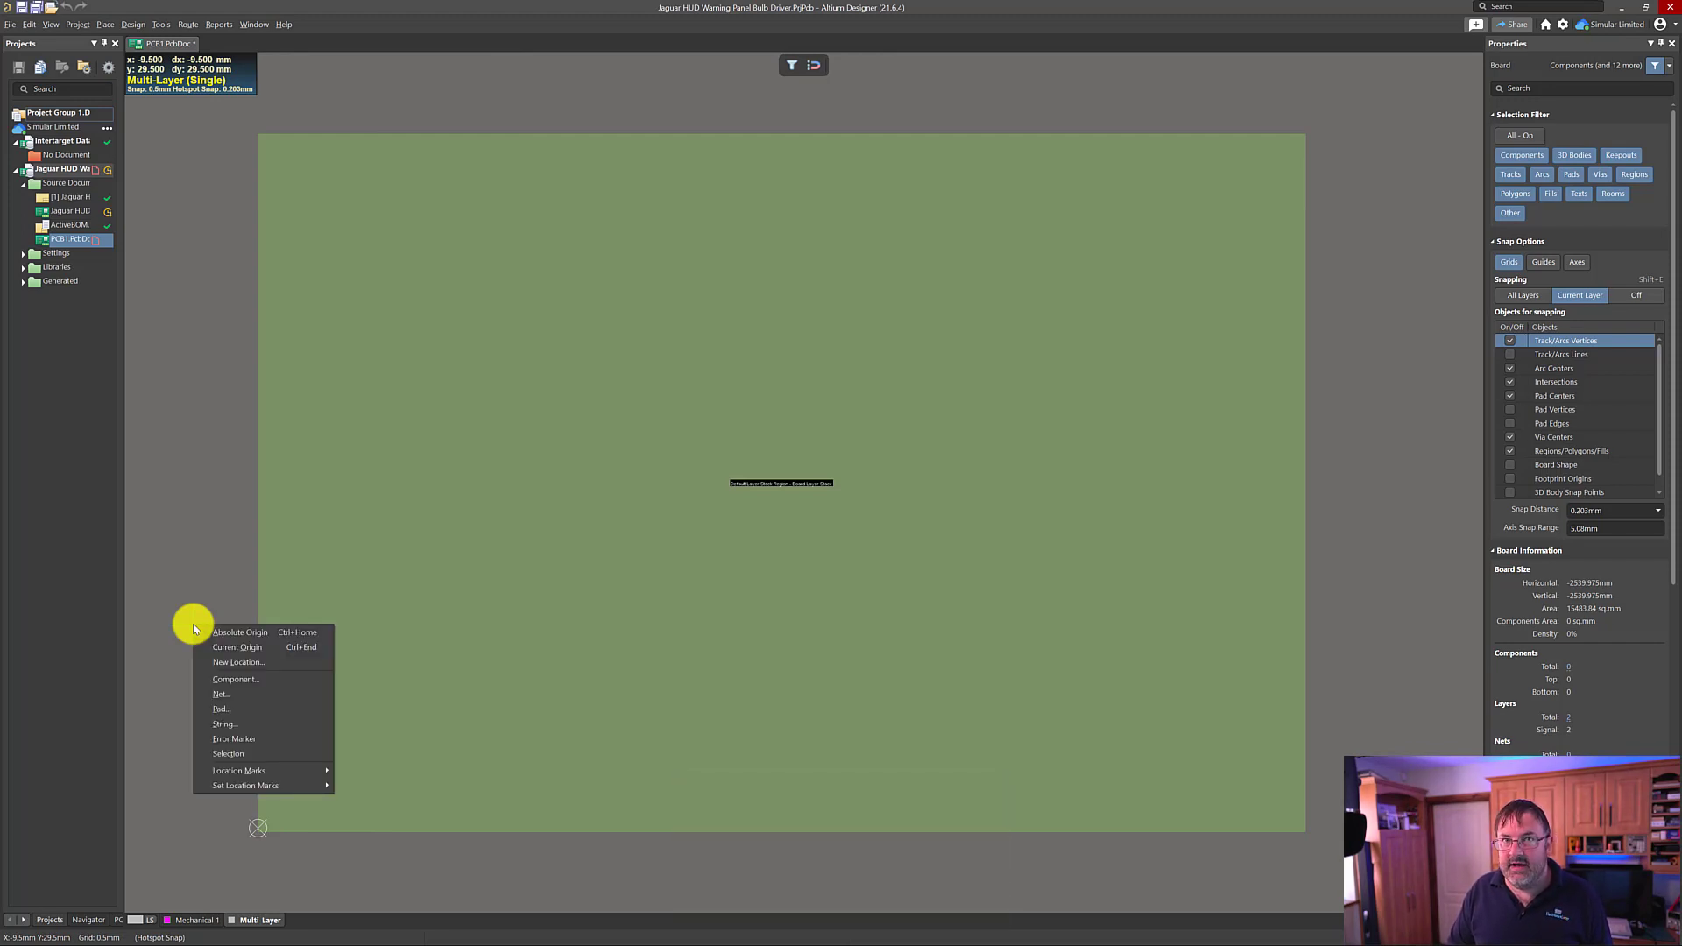
{"action": "key", "text": "l"}
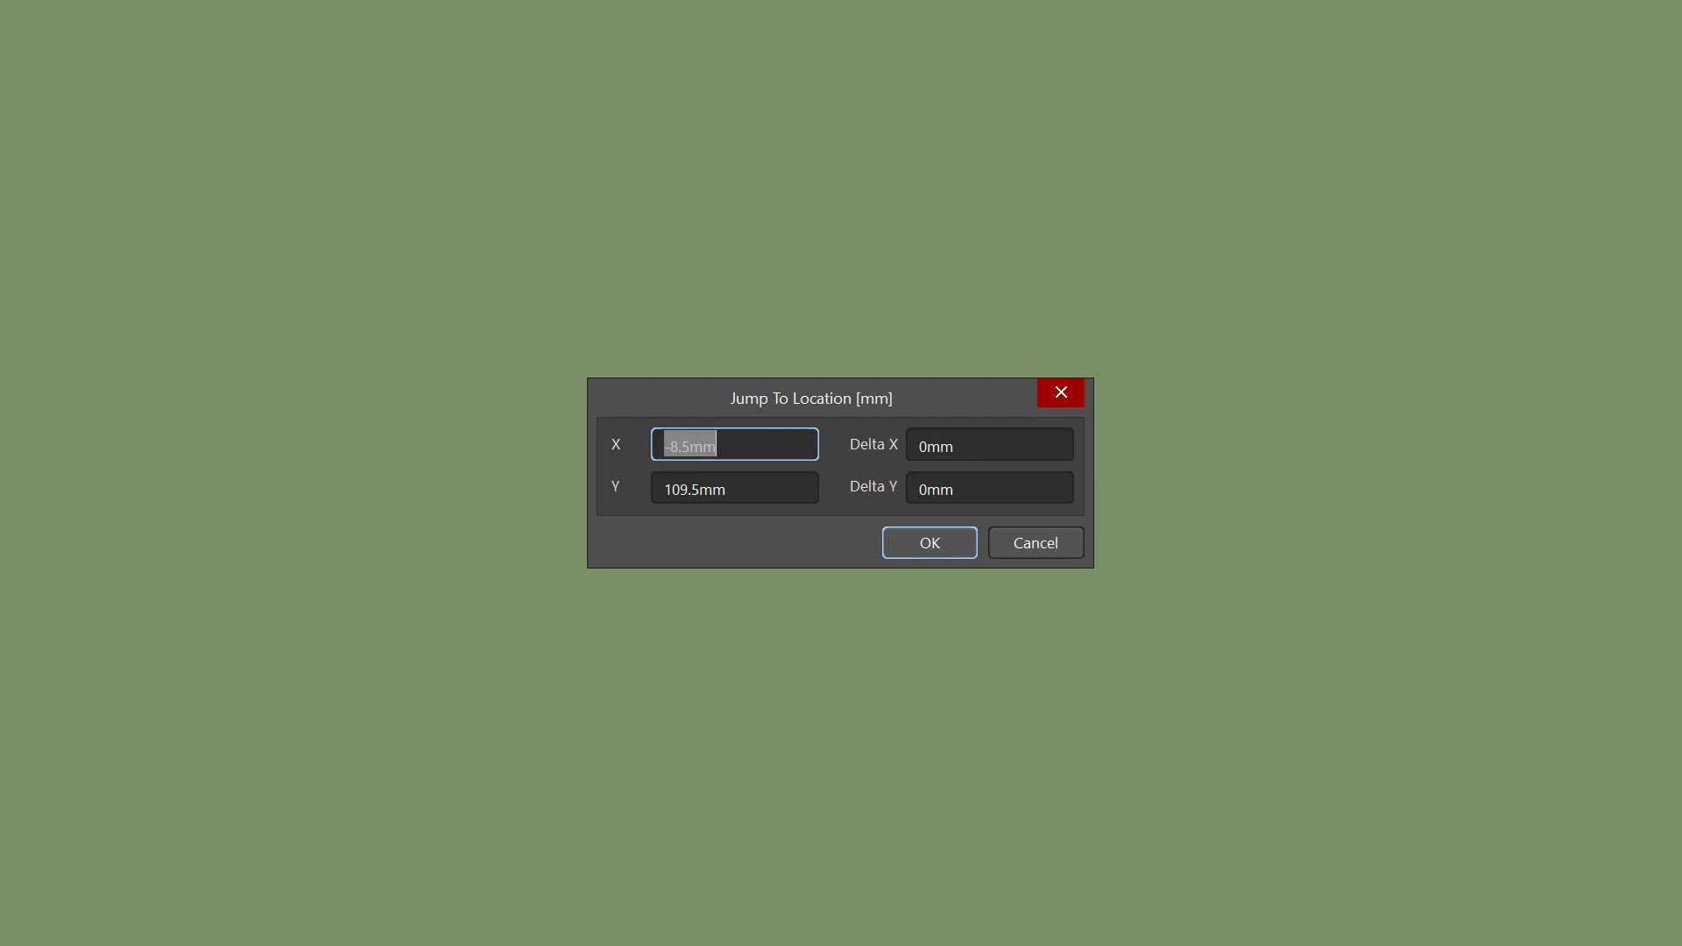
{"action": "type", "text": "0"}
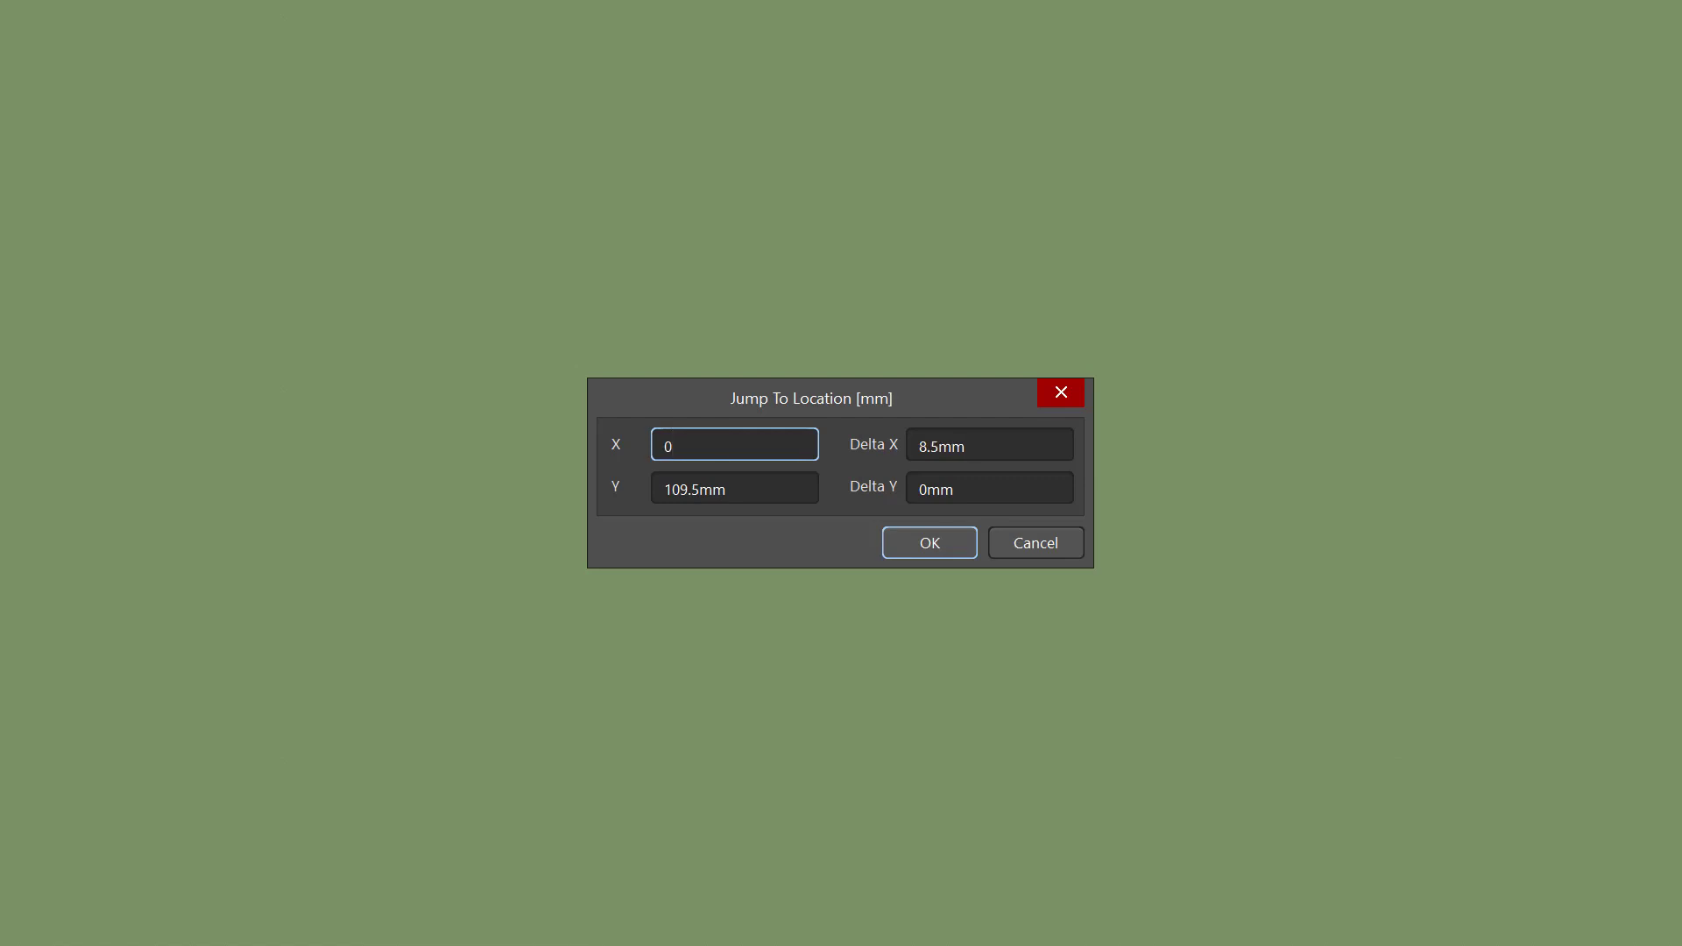
{"action": "key", "text": "Tab"}
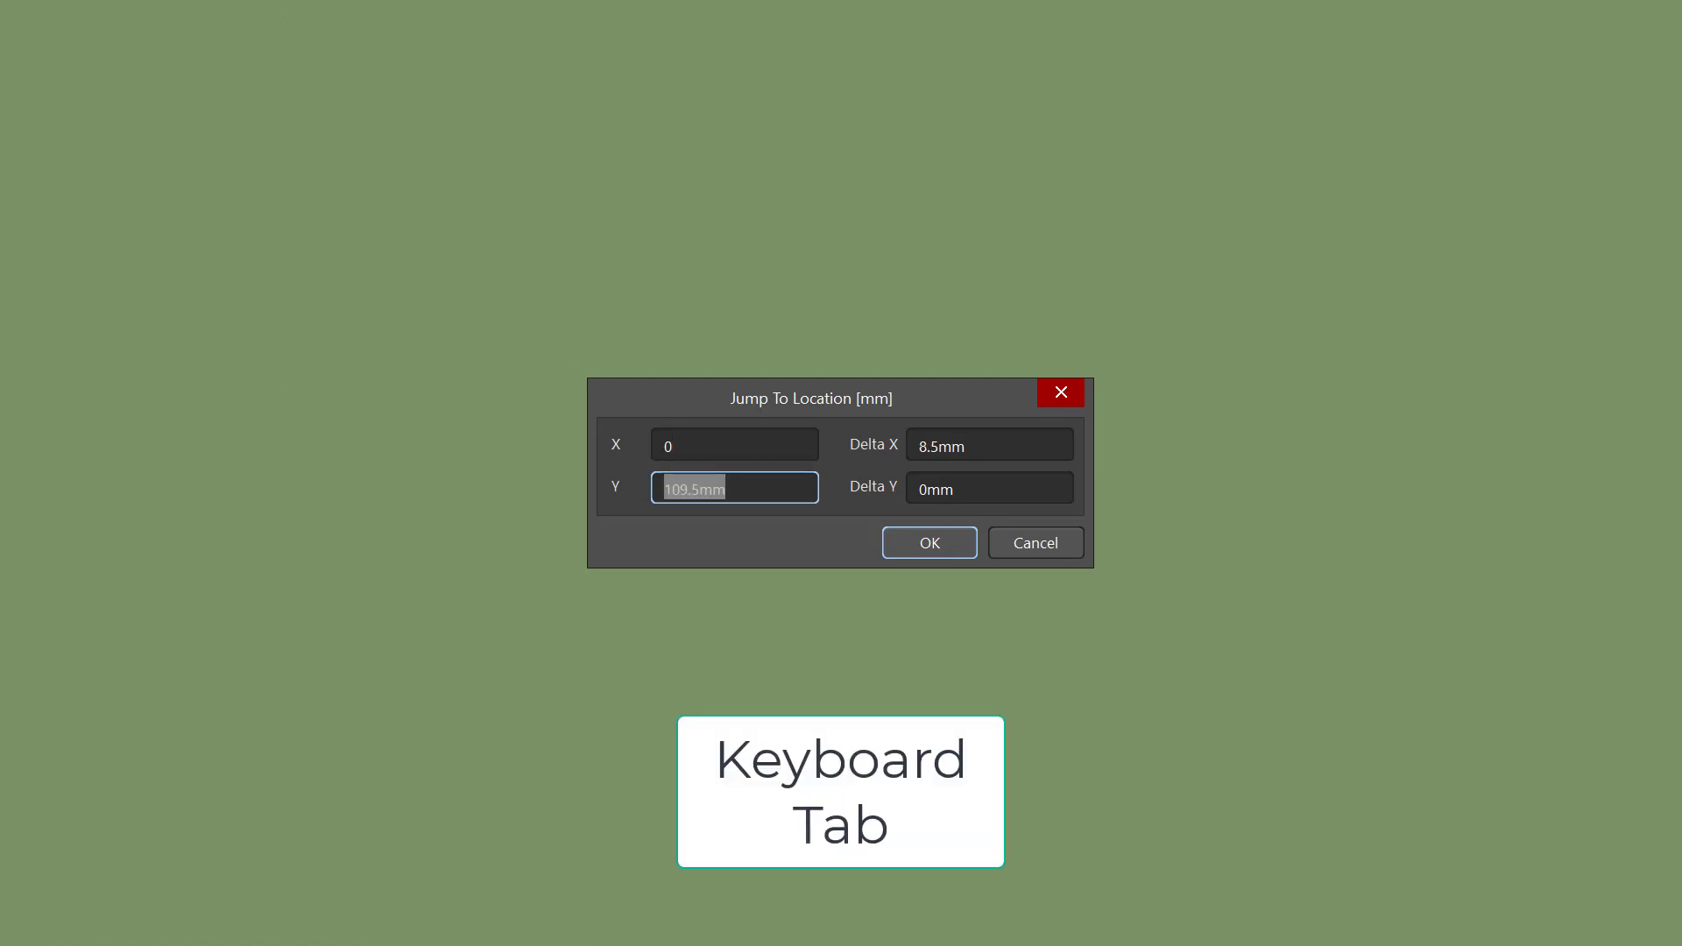
{"action": "type", "text": "0"}
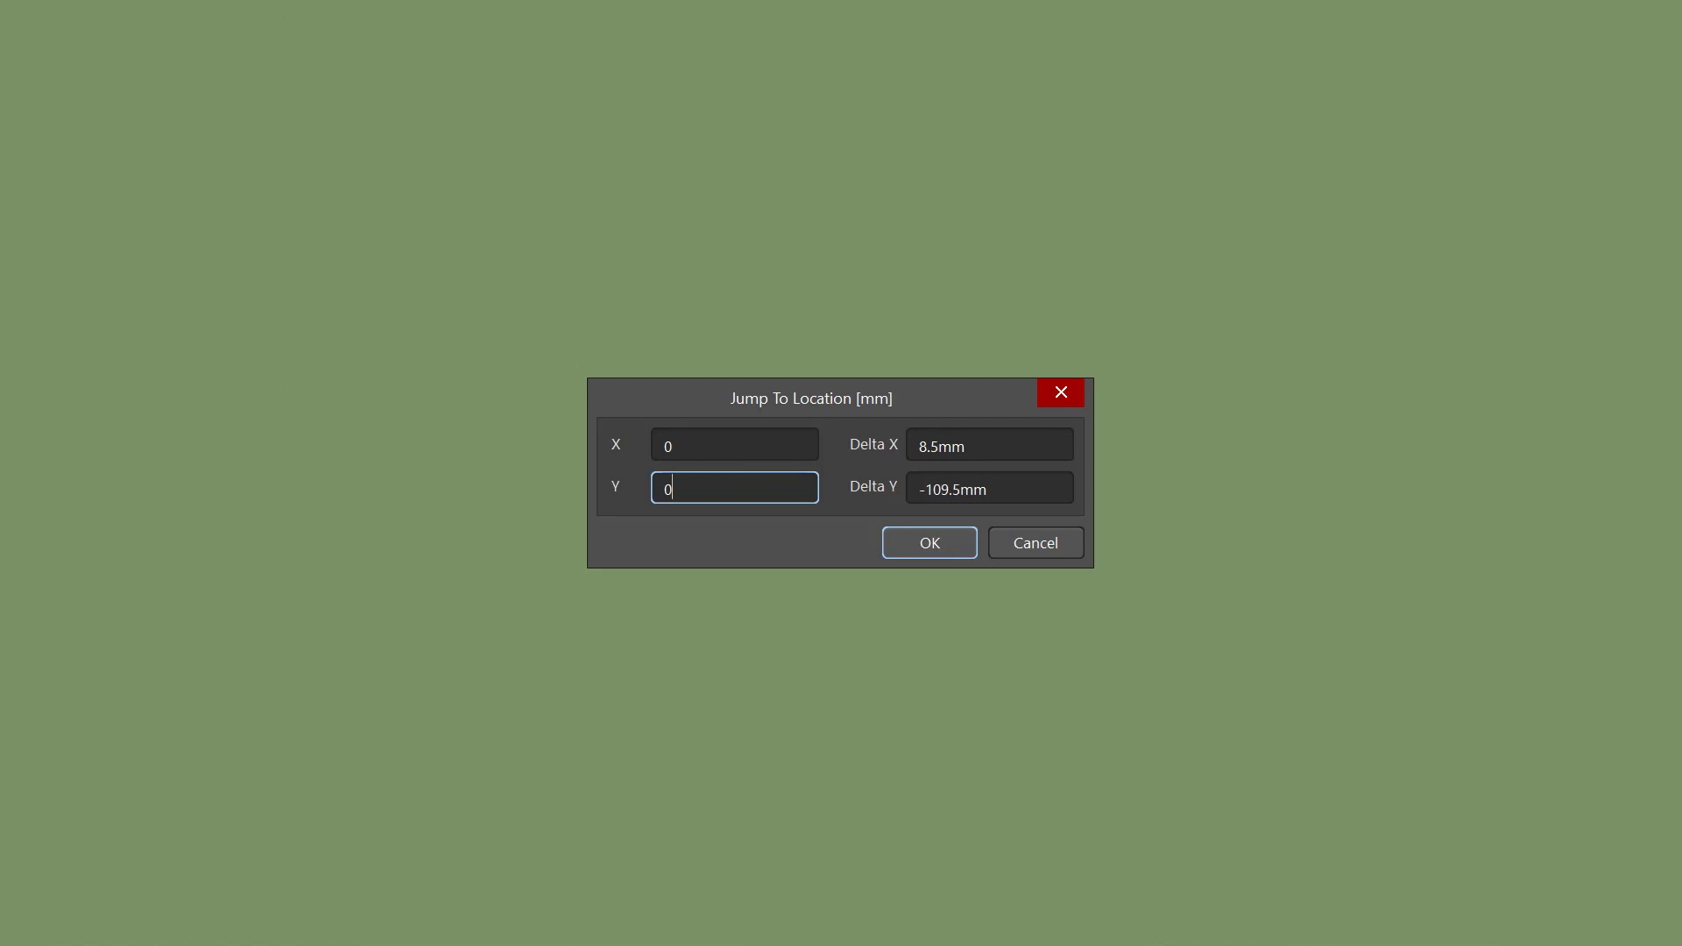
{"action": "key", "text": "Return"}
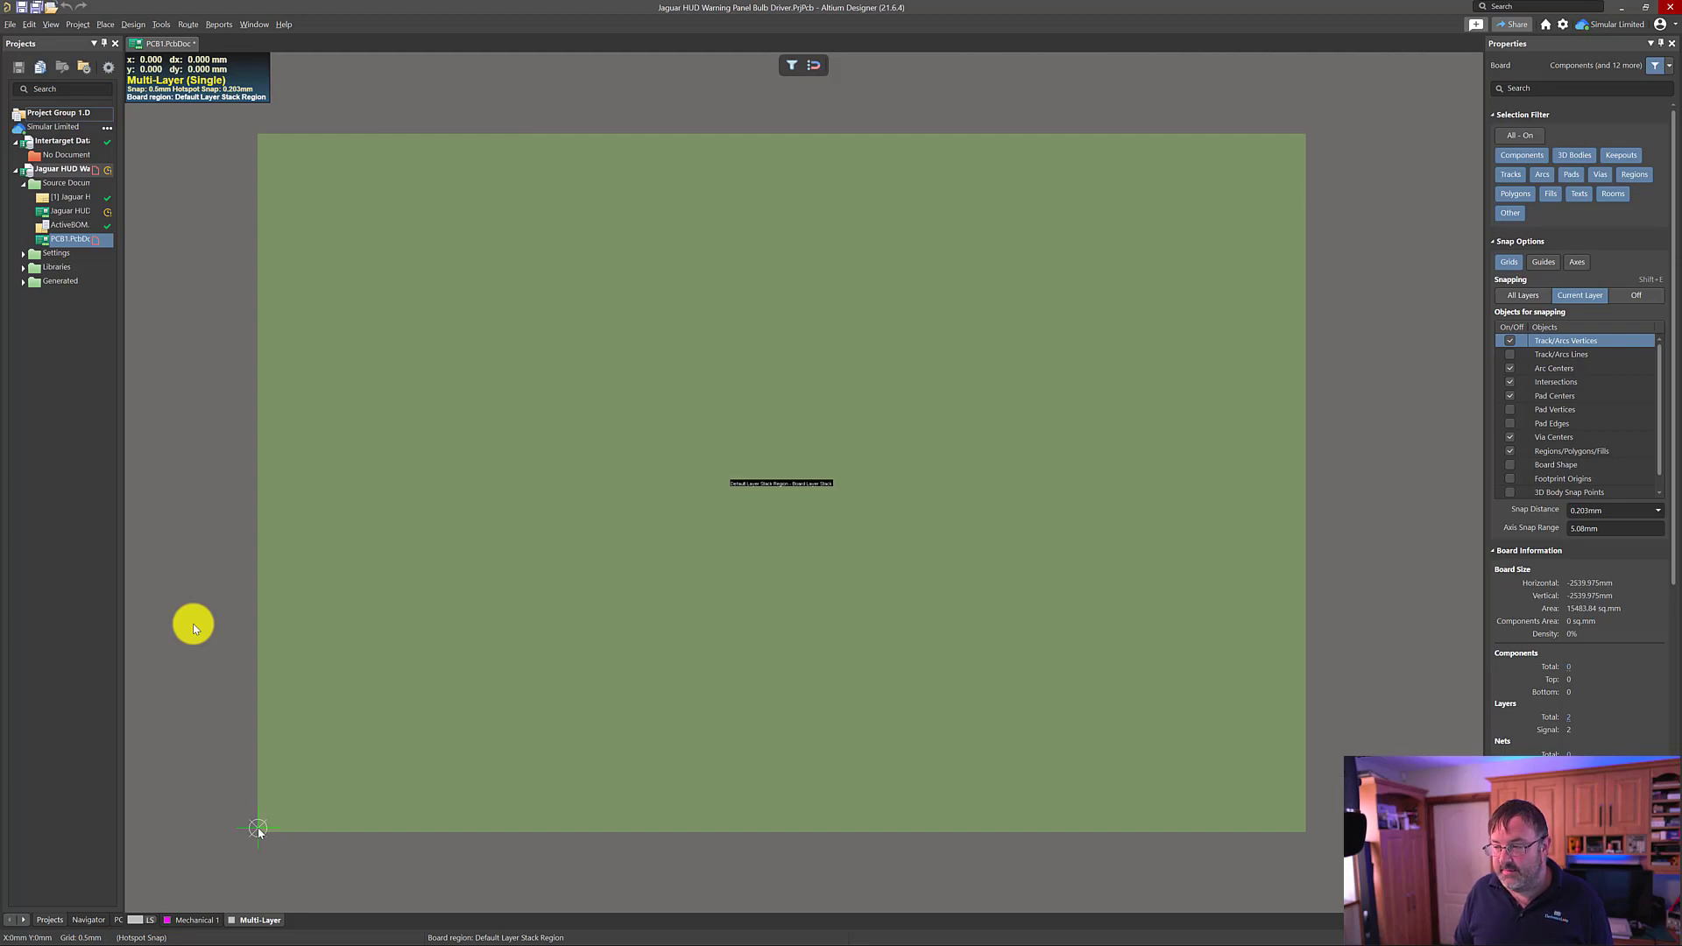
{"action": "key", "text": "Return"}
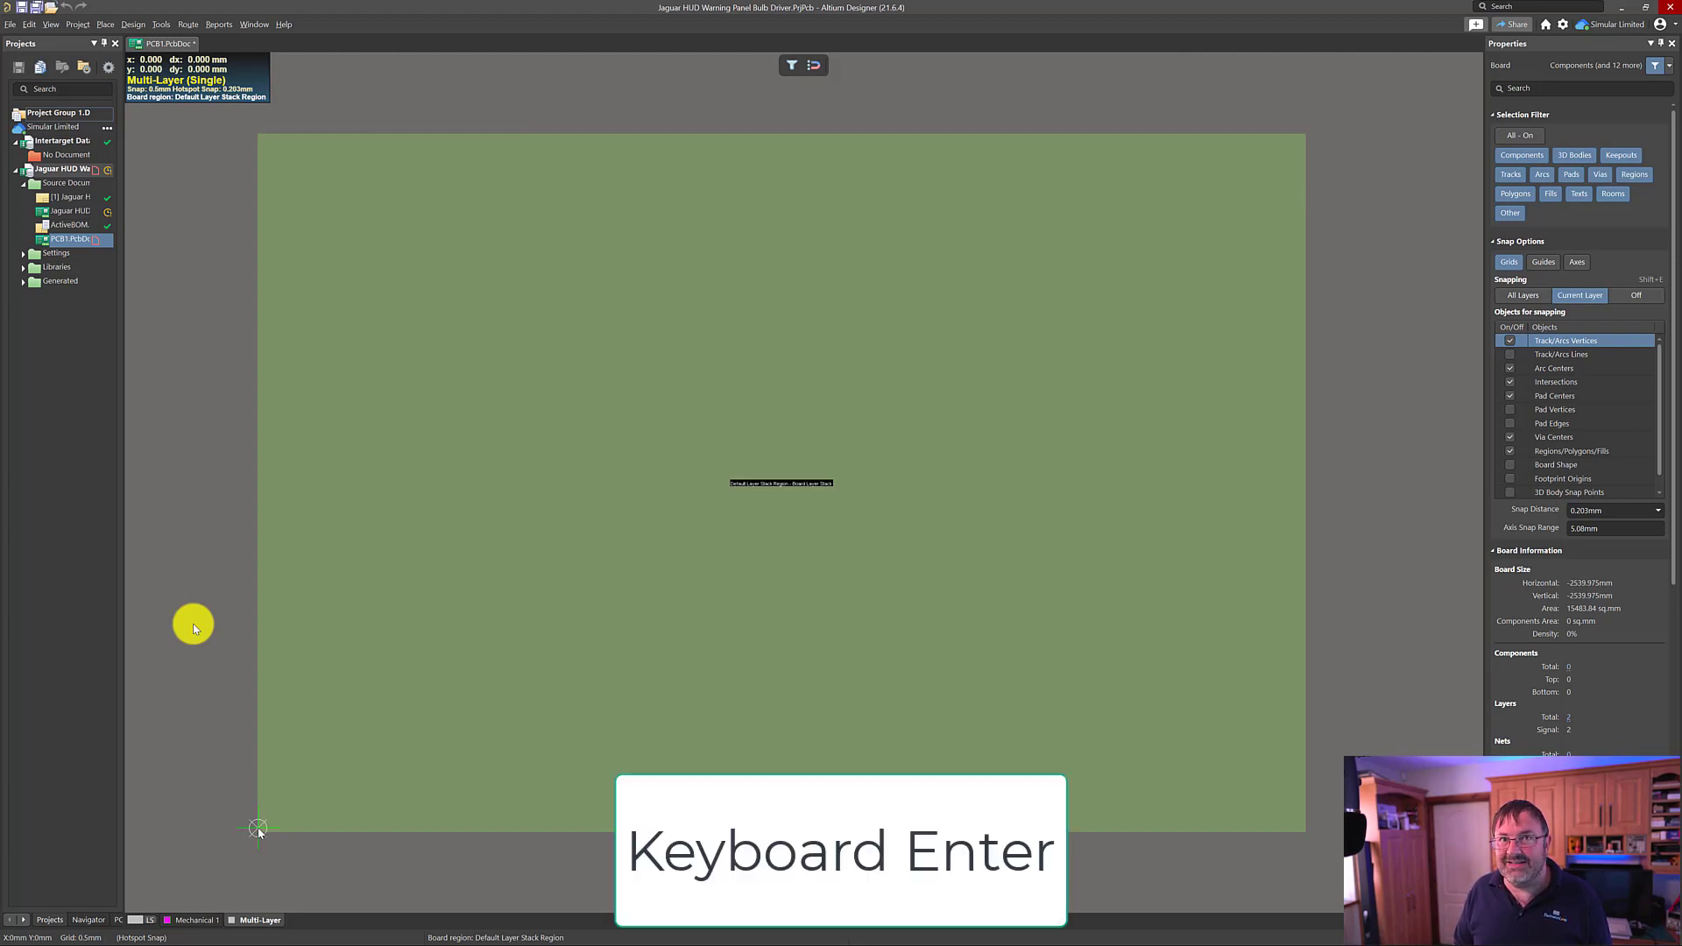
{"action": "key", "text": "Return"}
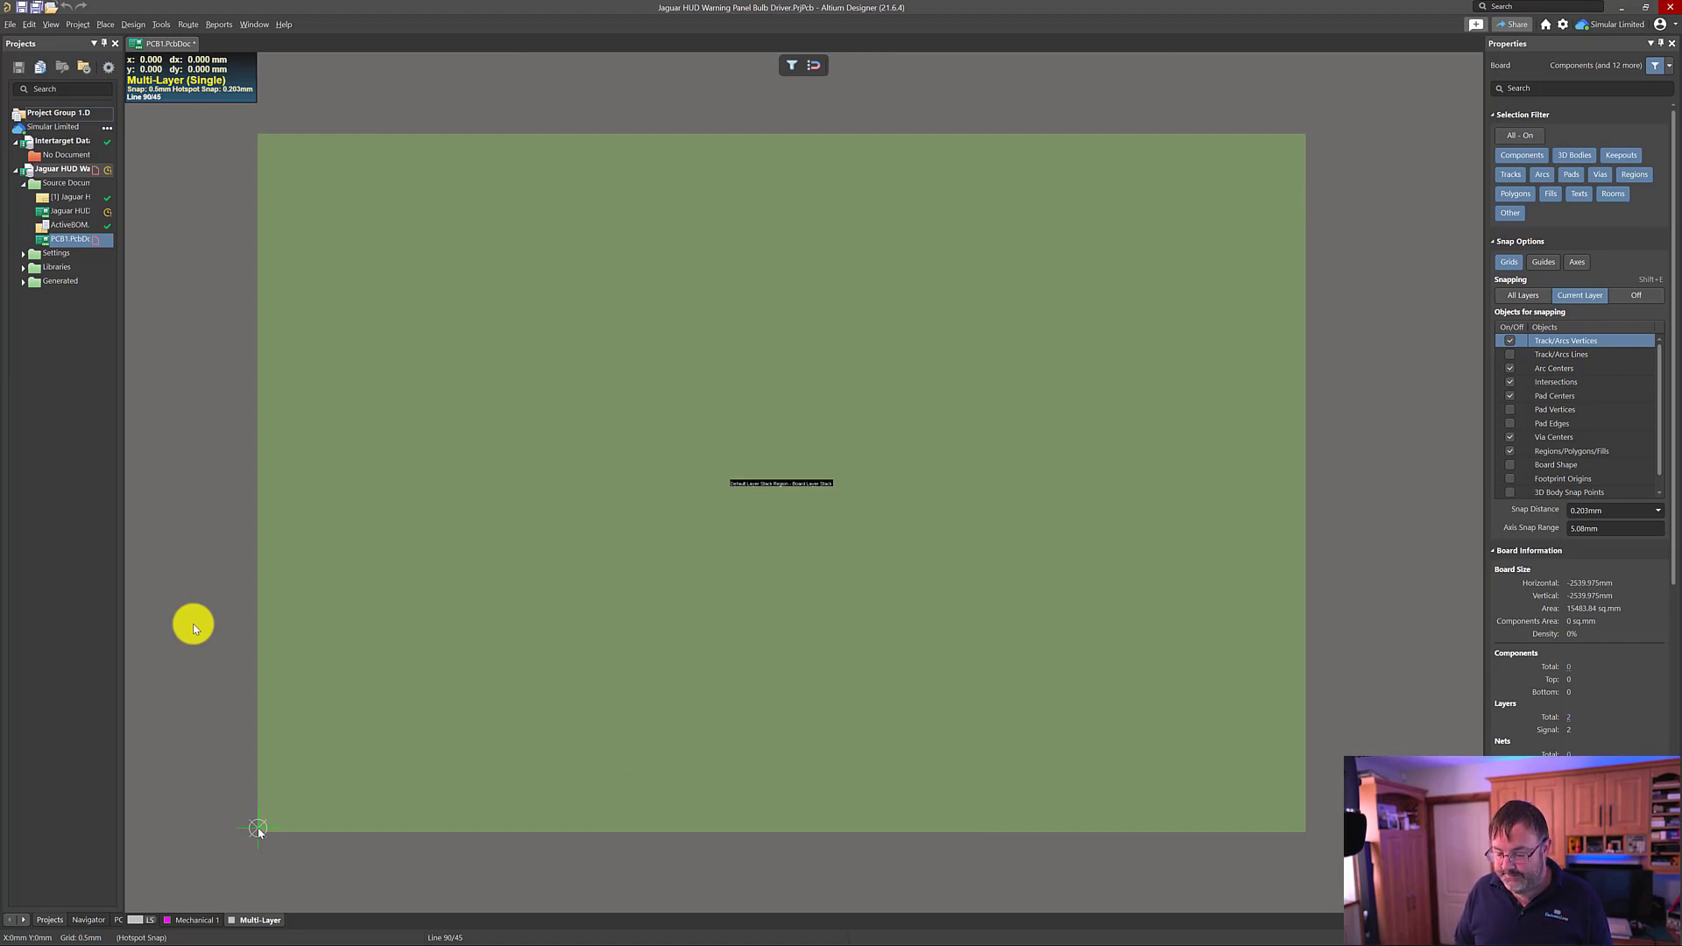
- Jump to X 74.5, Y 0 and place the bottom-edge vertex there
{"action": "key", "text": "j"}
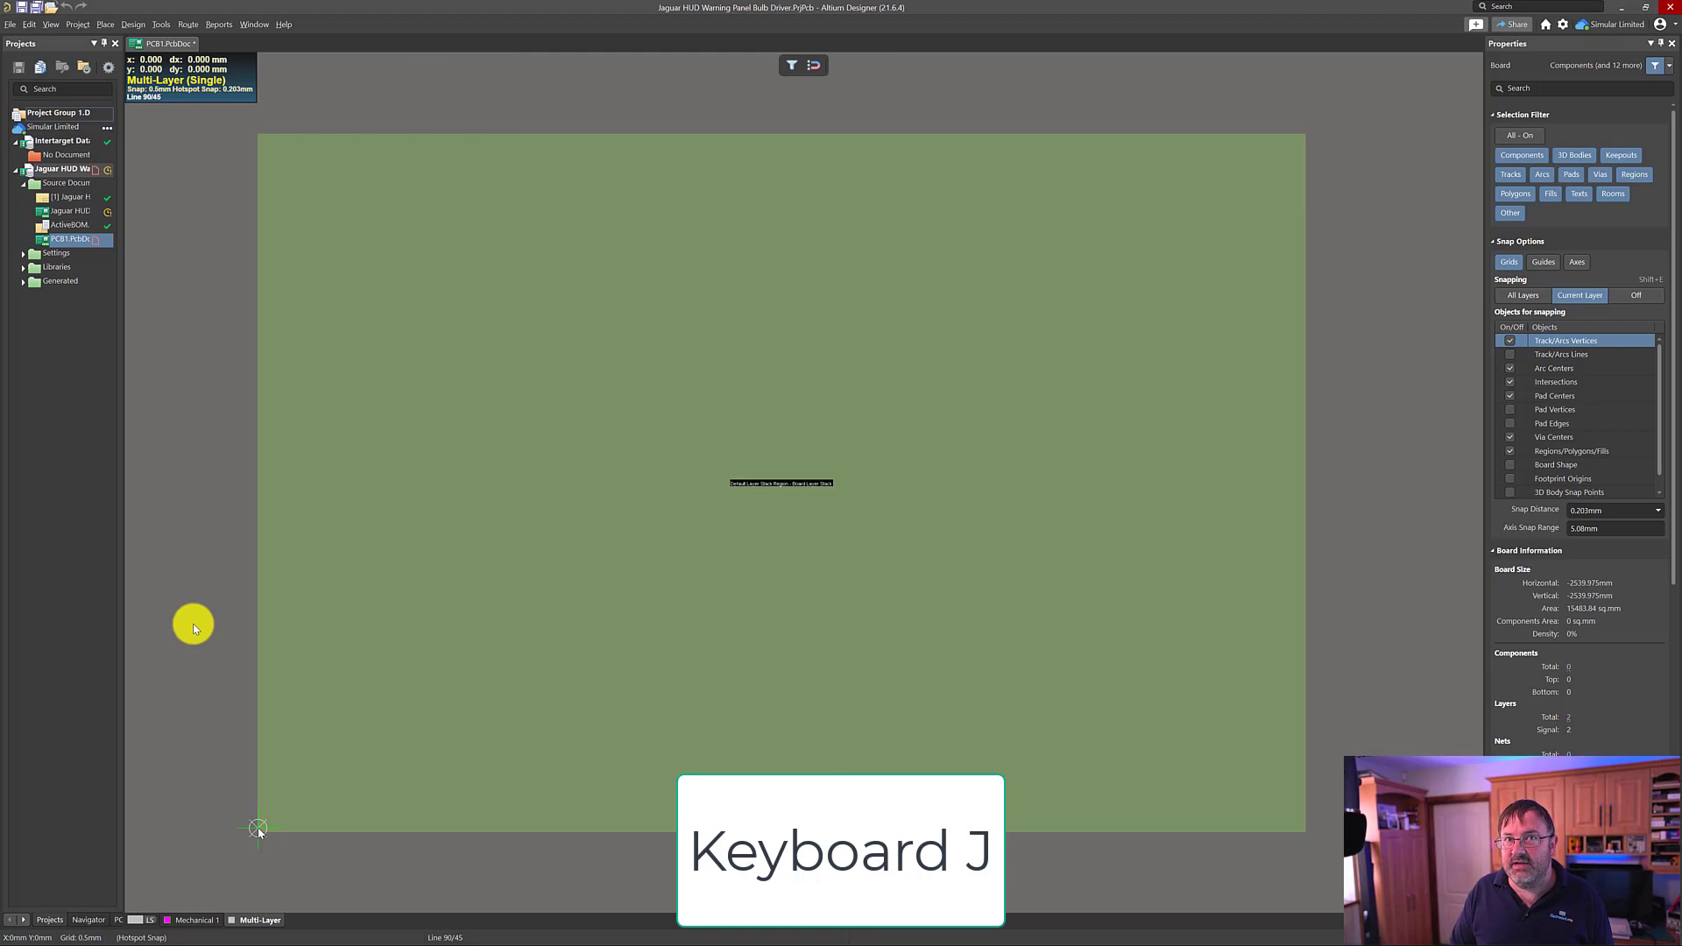
{"action": "key", "text": "l"}
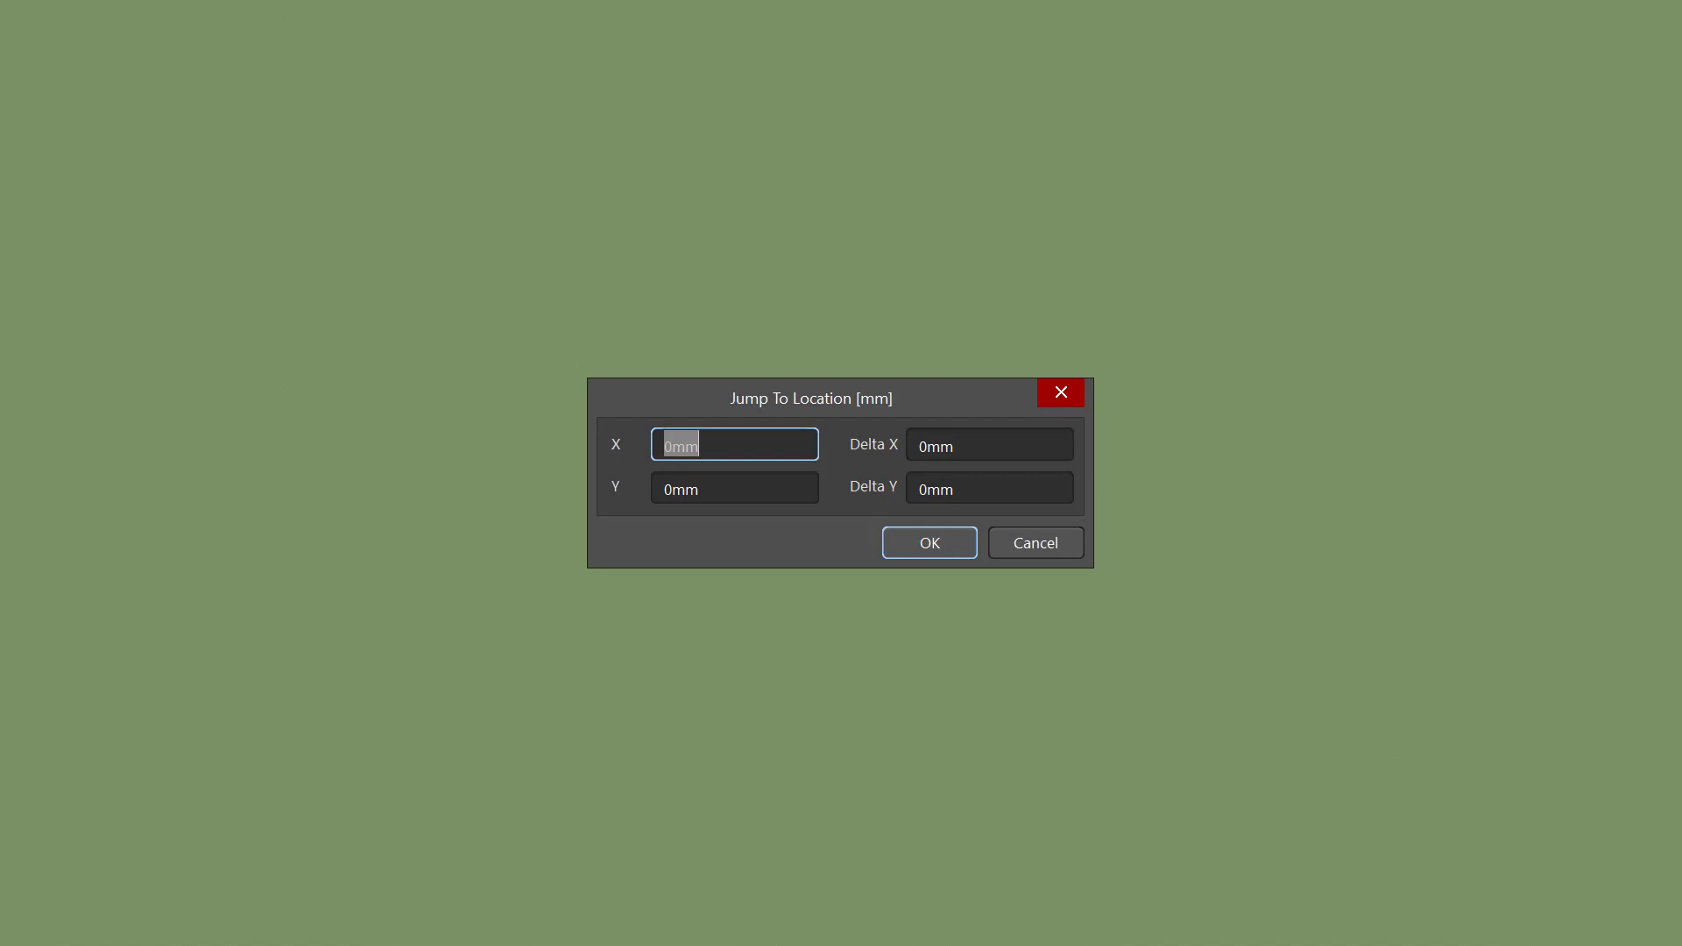
{"action": "type", "text": "74.5"}
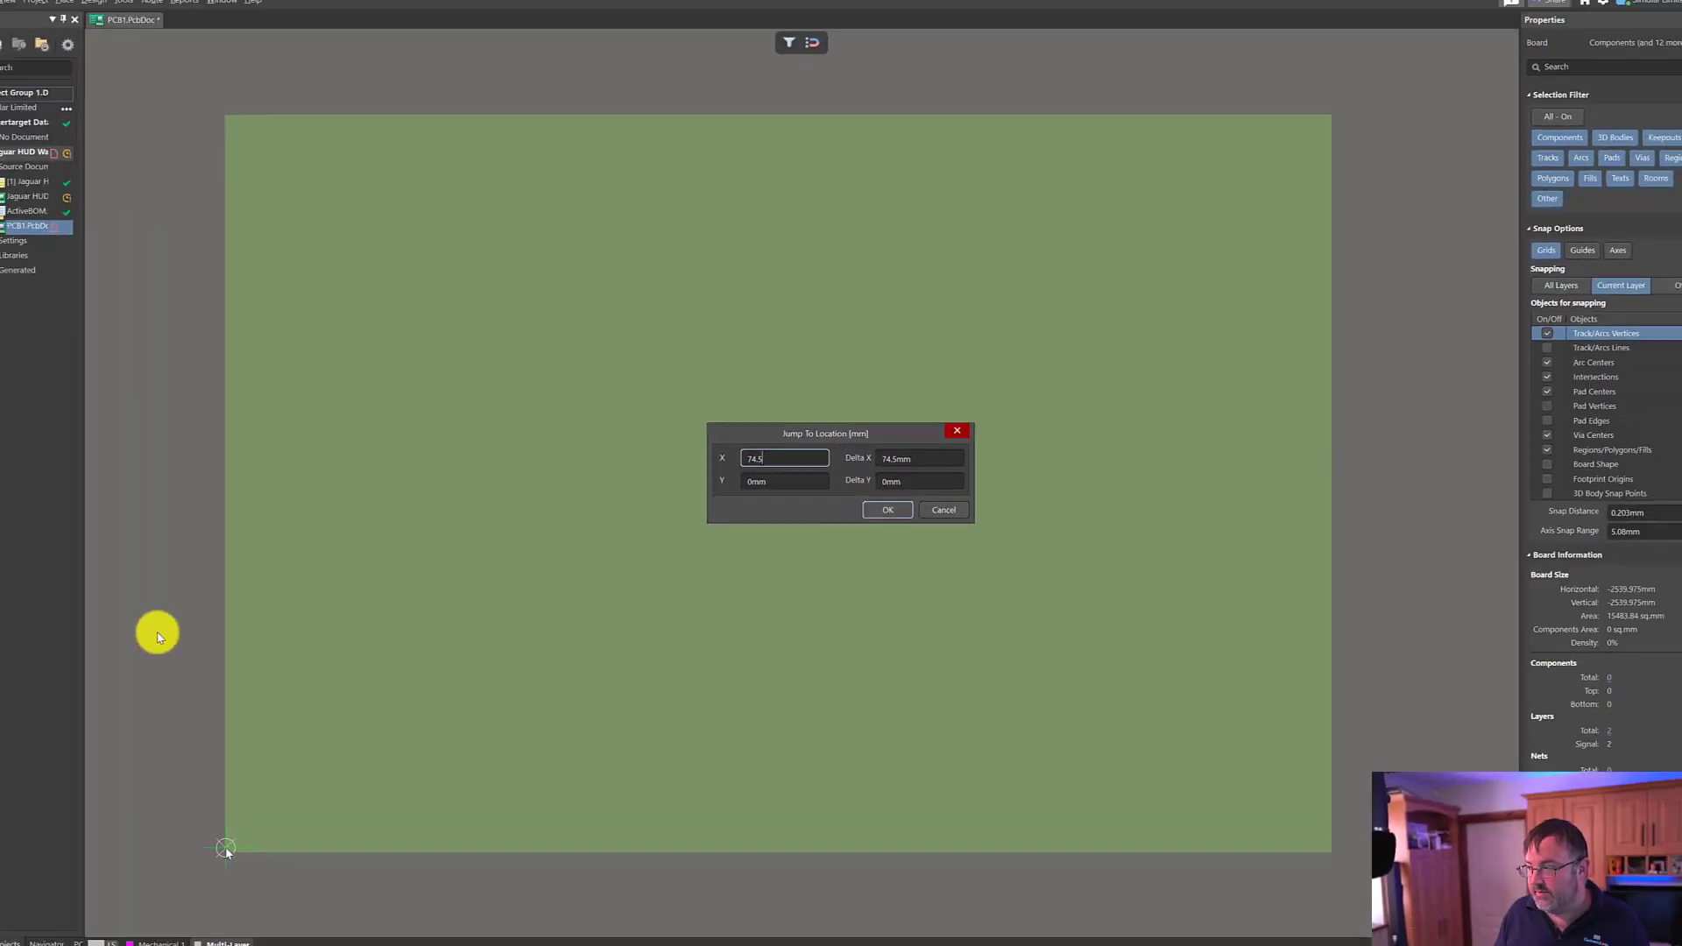
{"action": "key", "text": "Return"}
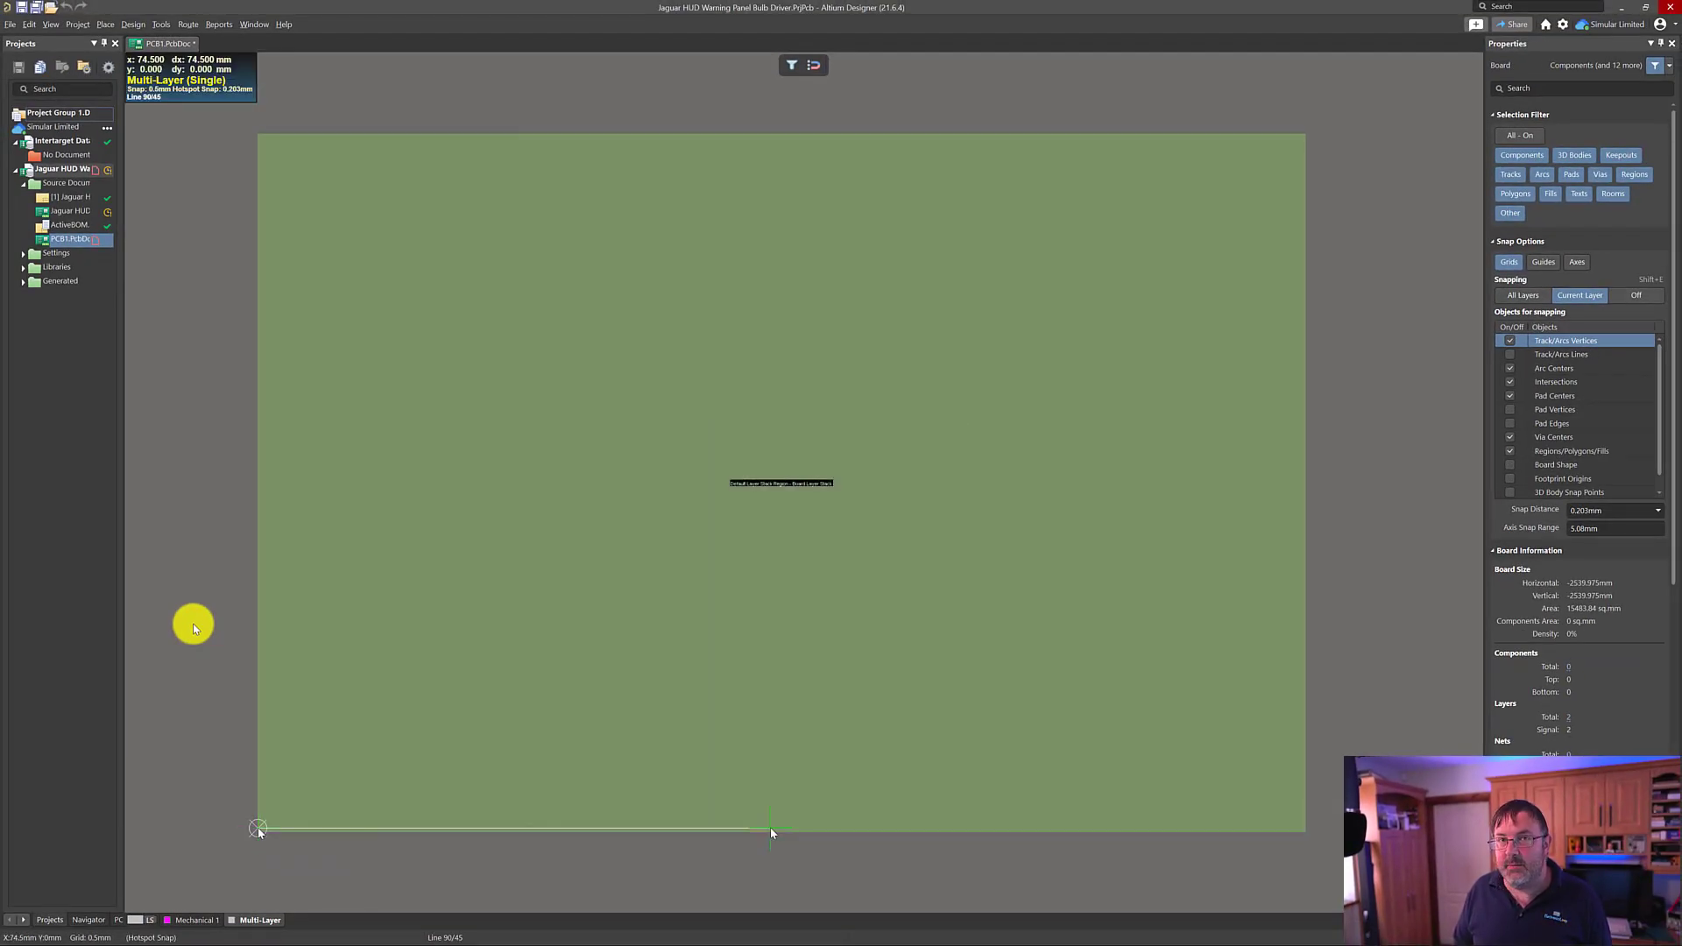
{"action": "key", "text": "Return"}
- Jump to X 74.5, Y 41 and place the right-edge corner vertex
{"action": "key", "text": "j"}
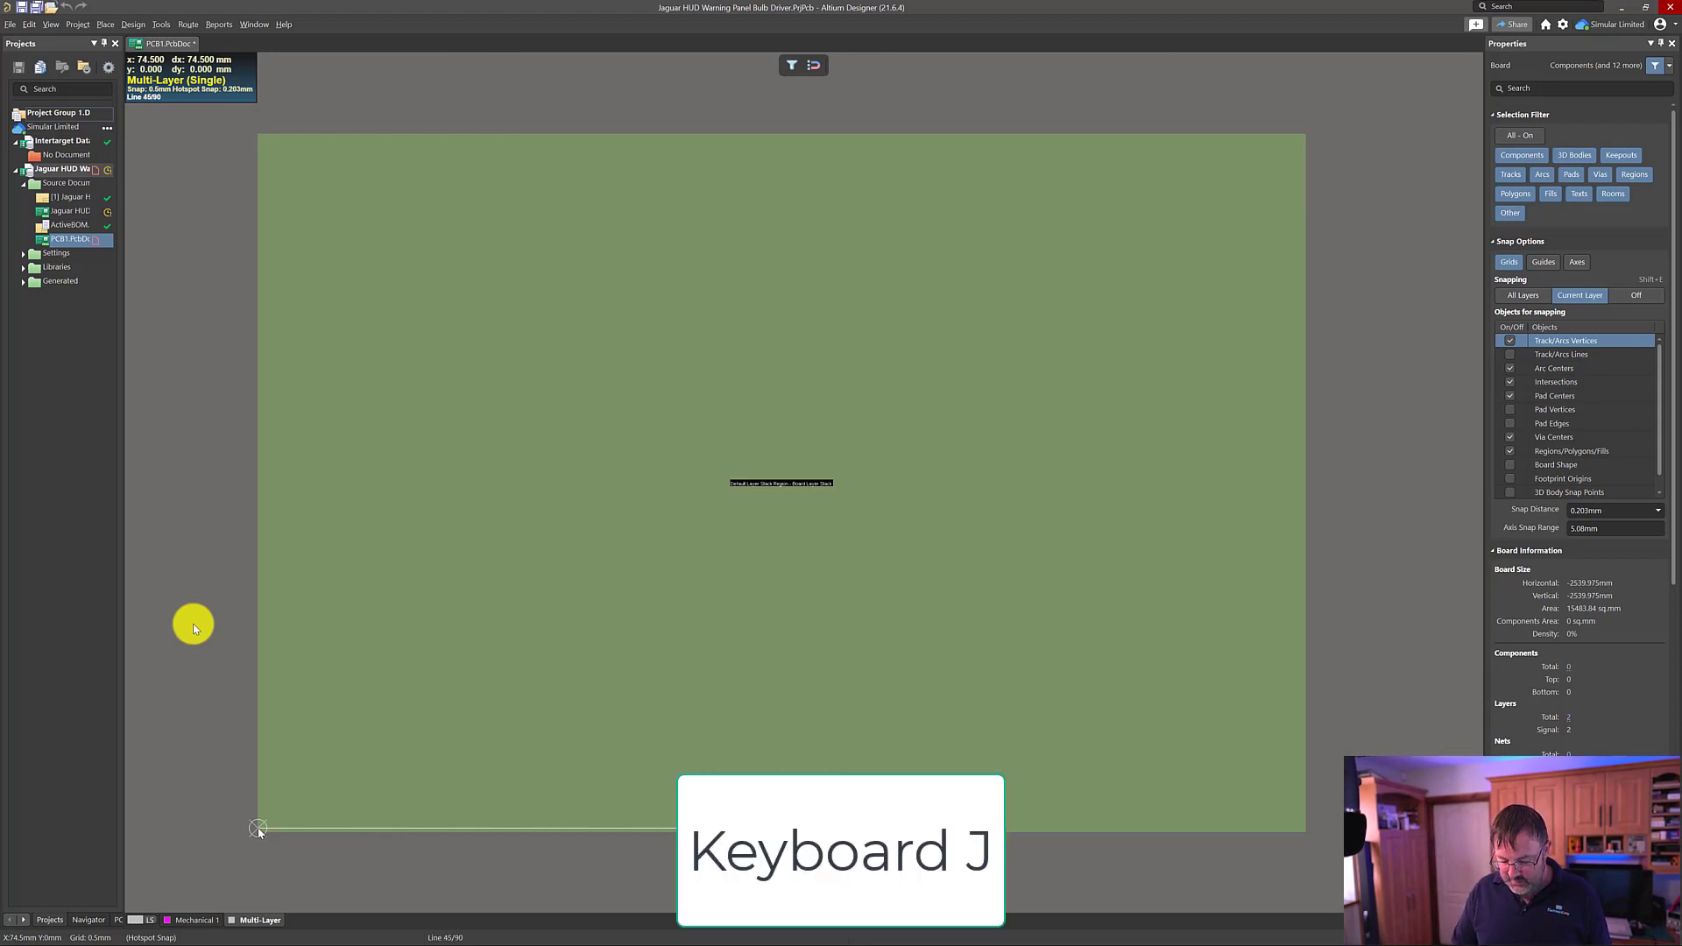
{"action": "key", "text": "l"}
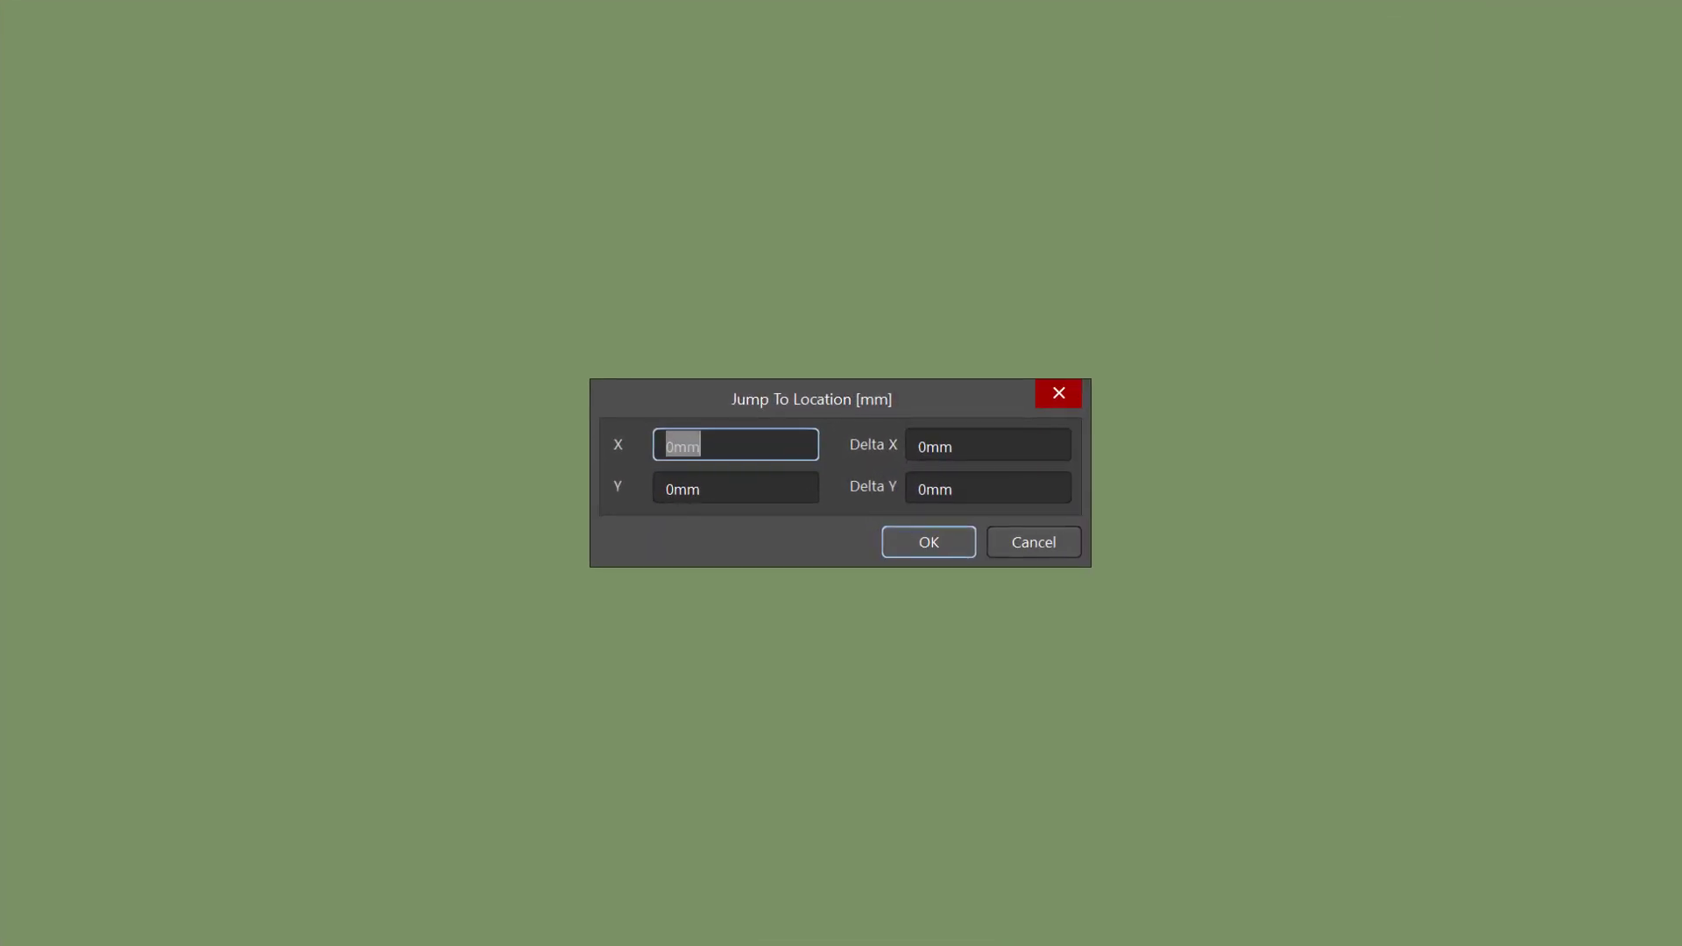
{"action": "type", "text": "74.5"}
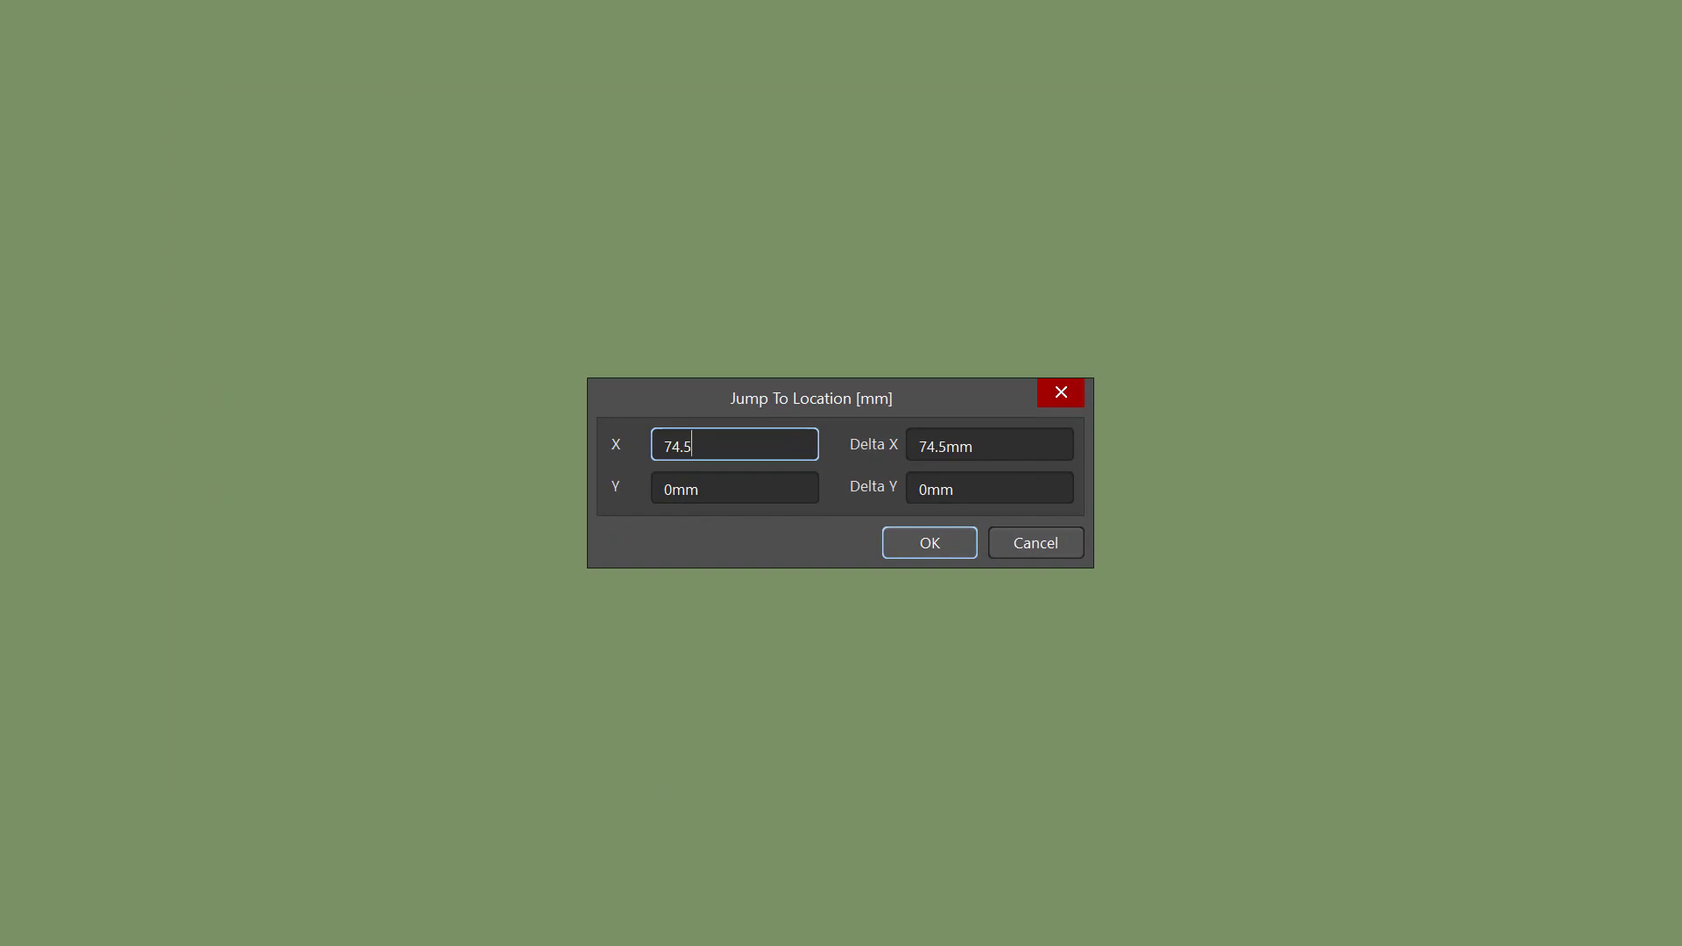
{"action": "key", "text": "Tab"}
{"action": "key", "text": "Tab"}
{"action": "type", "text": "41"}
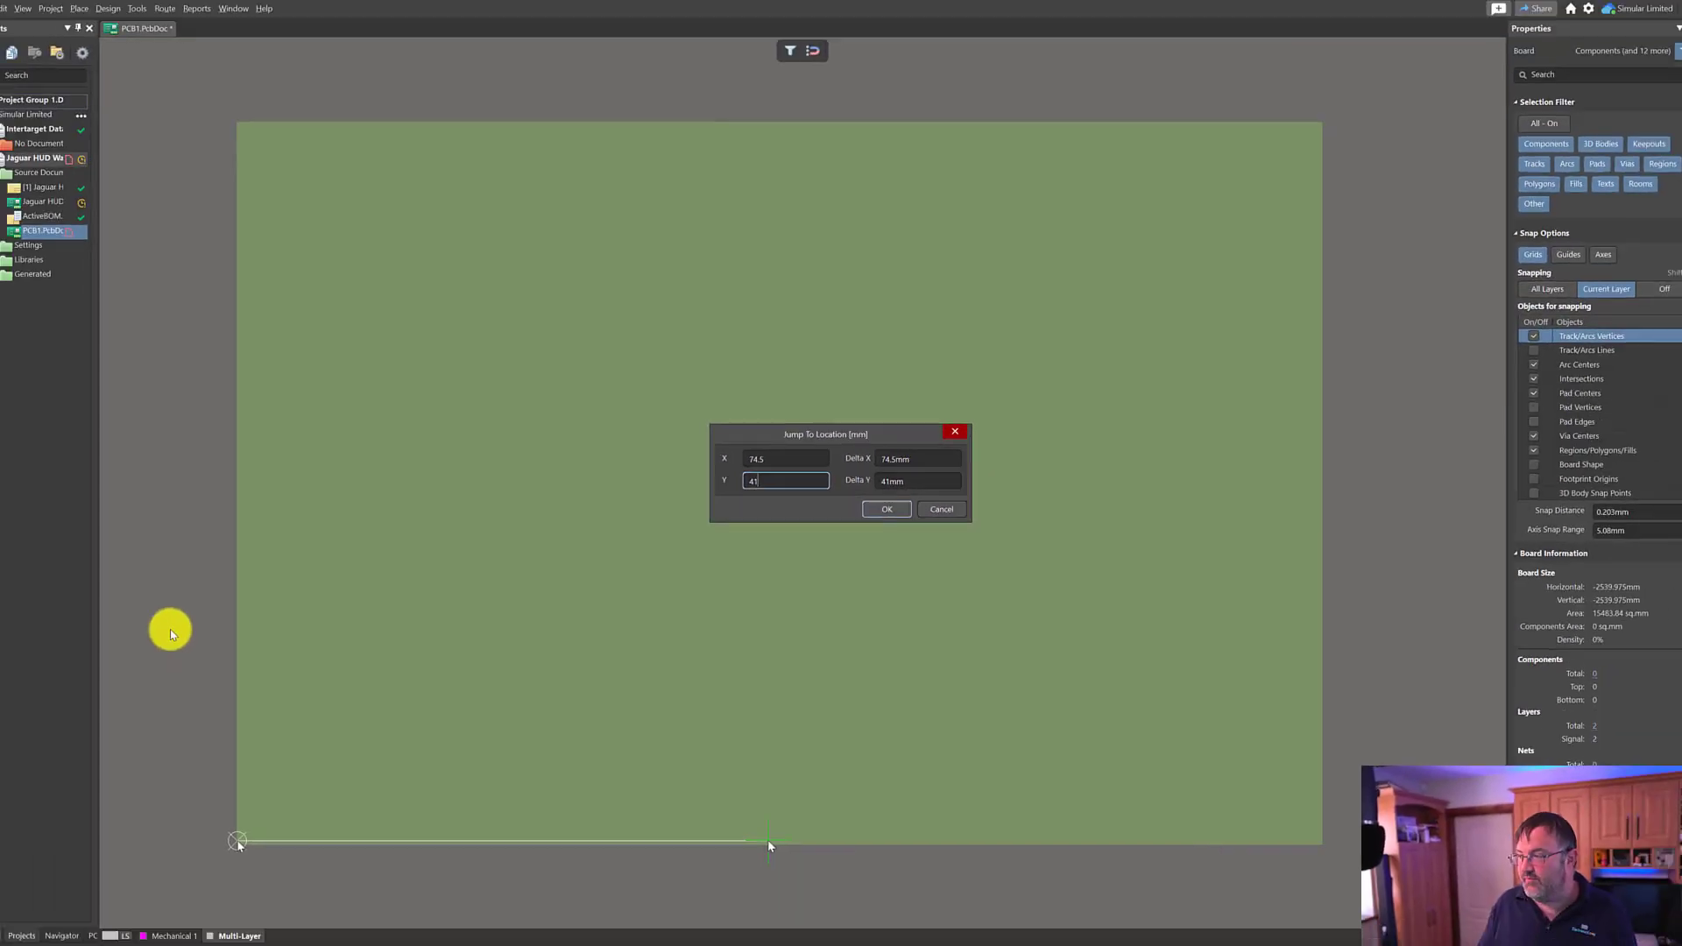
{"action": "key", "text": "Return"}
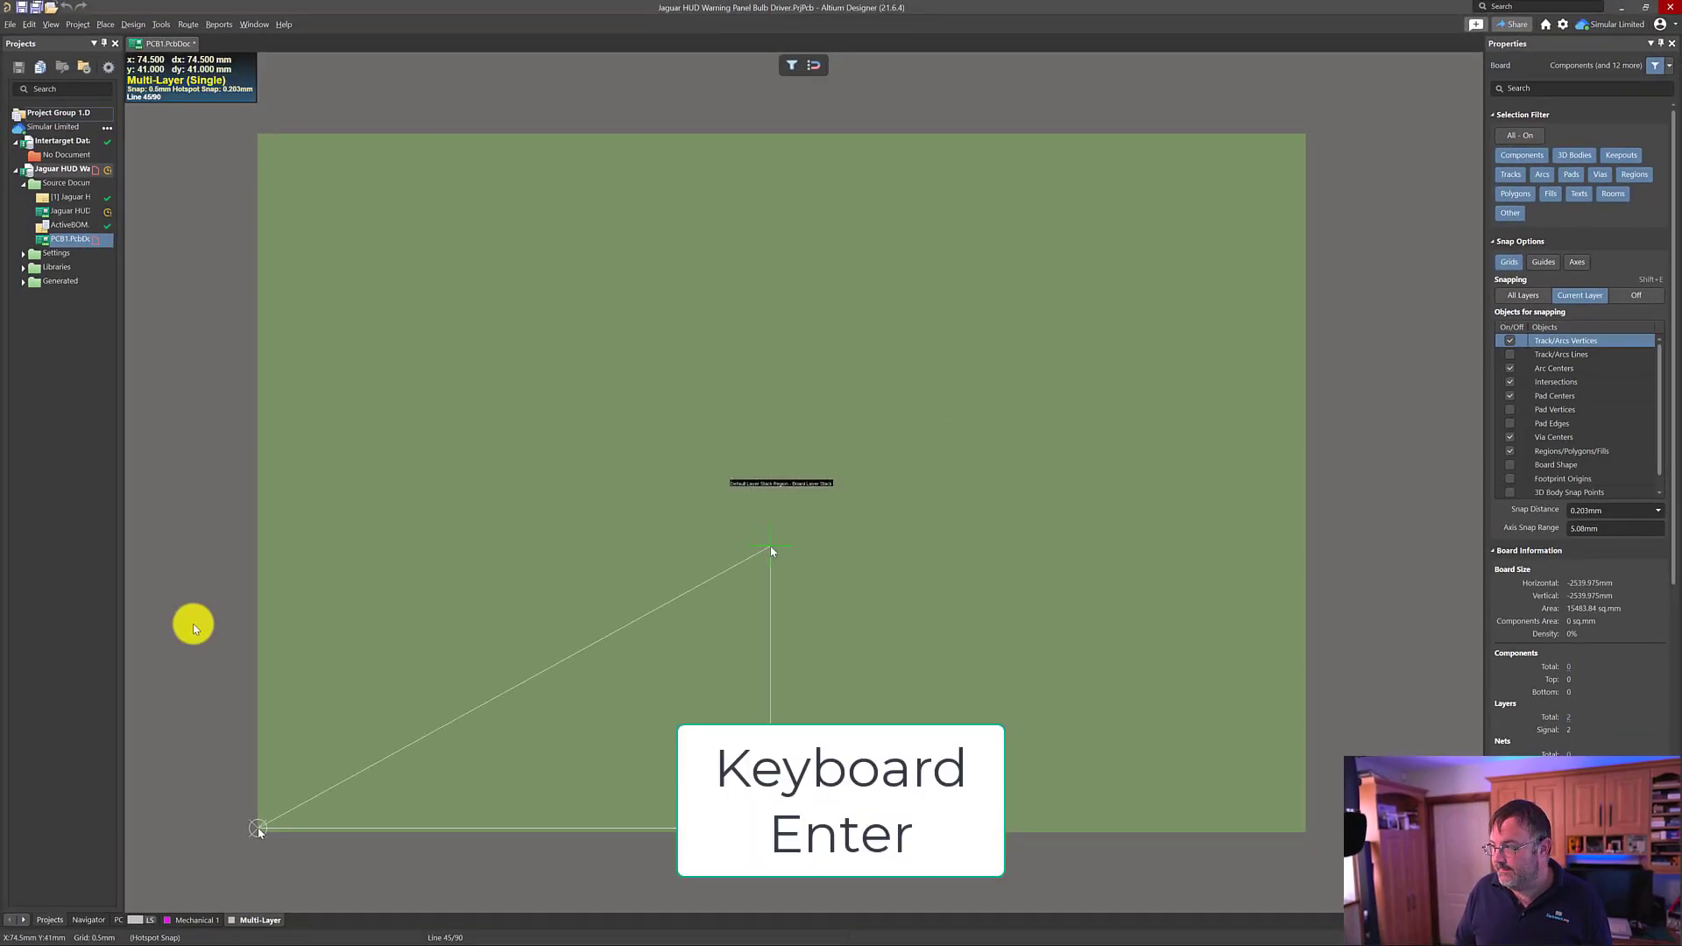
{"action": "key", "text": "Return"}
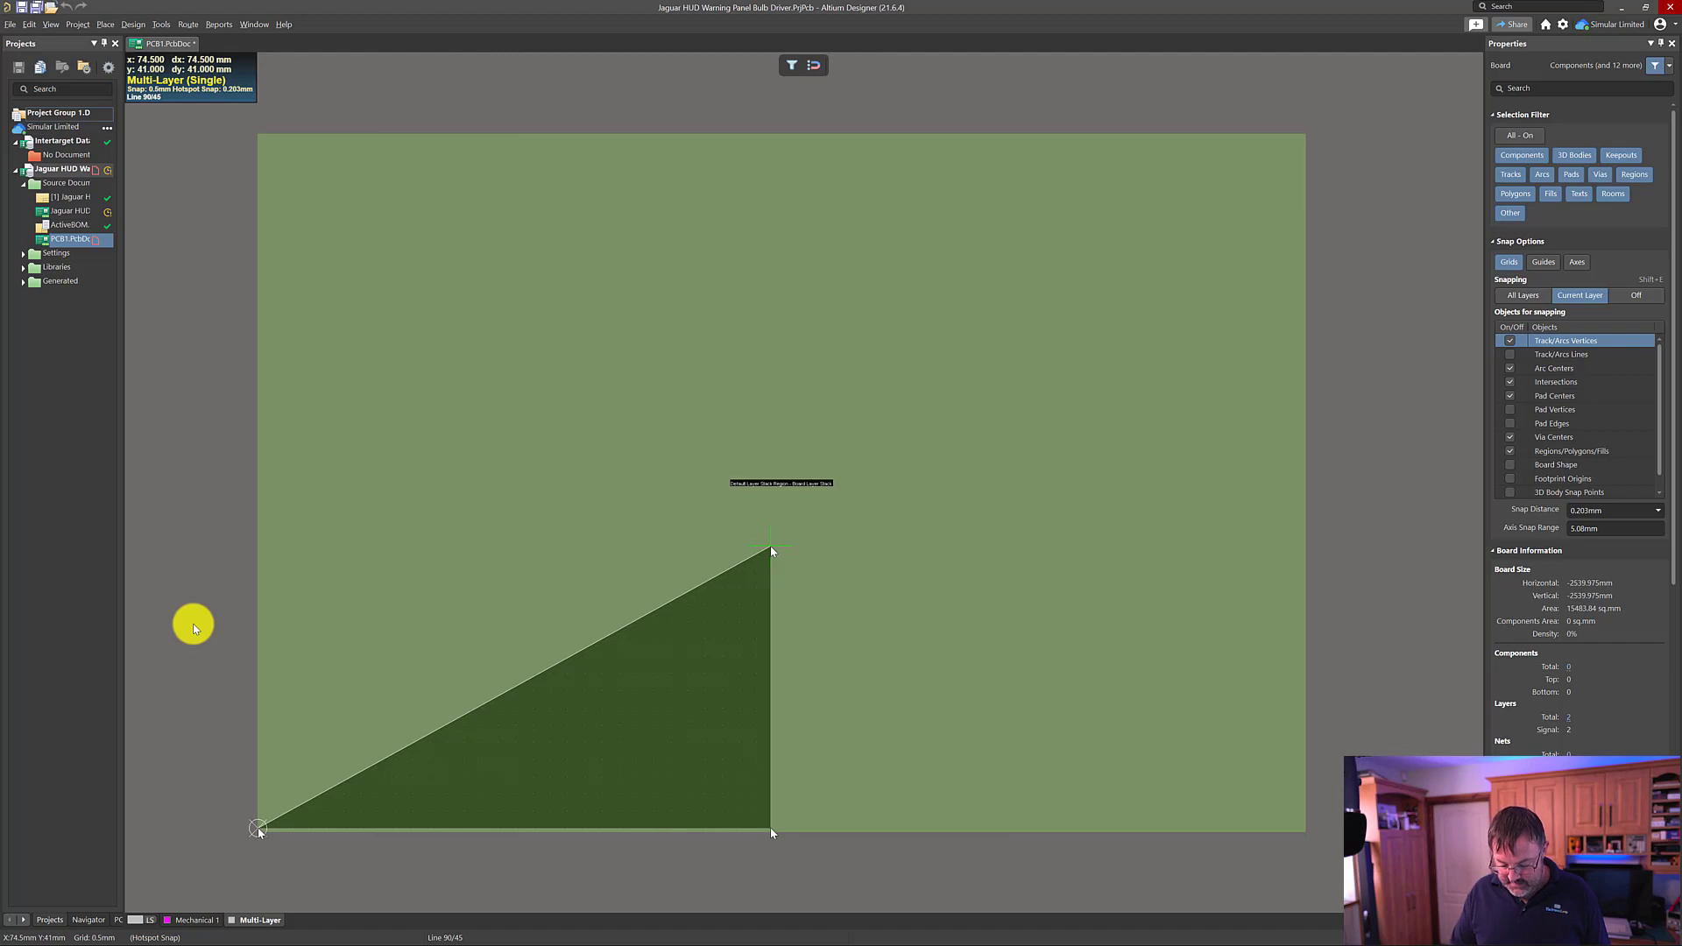
- Place the last vertex at 0, 41 mm, close the outline and finish the shape
{"action": "key", "text": "j"}
{"action": "key", "text": "j"}
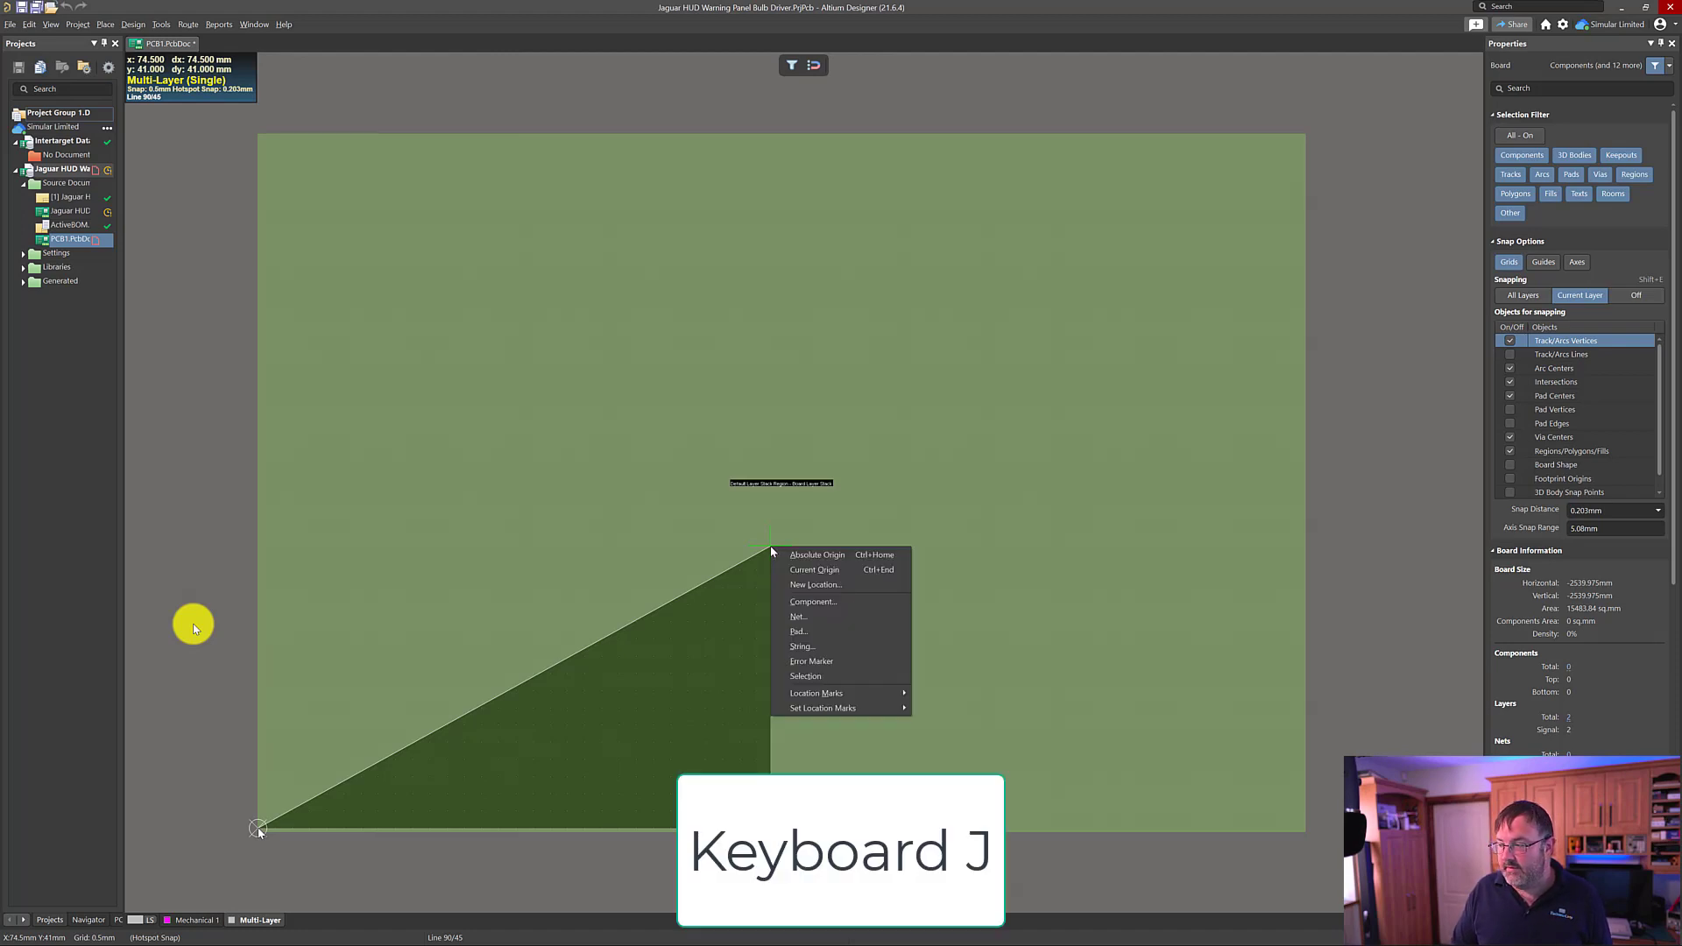
{"action": "key", "text": "l"}
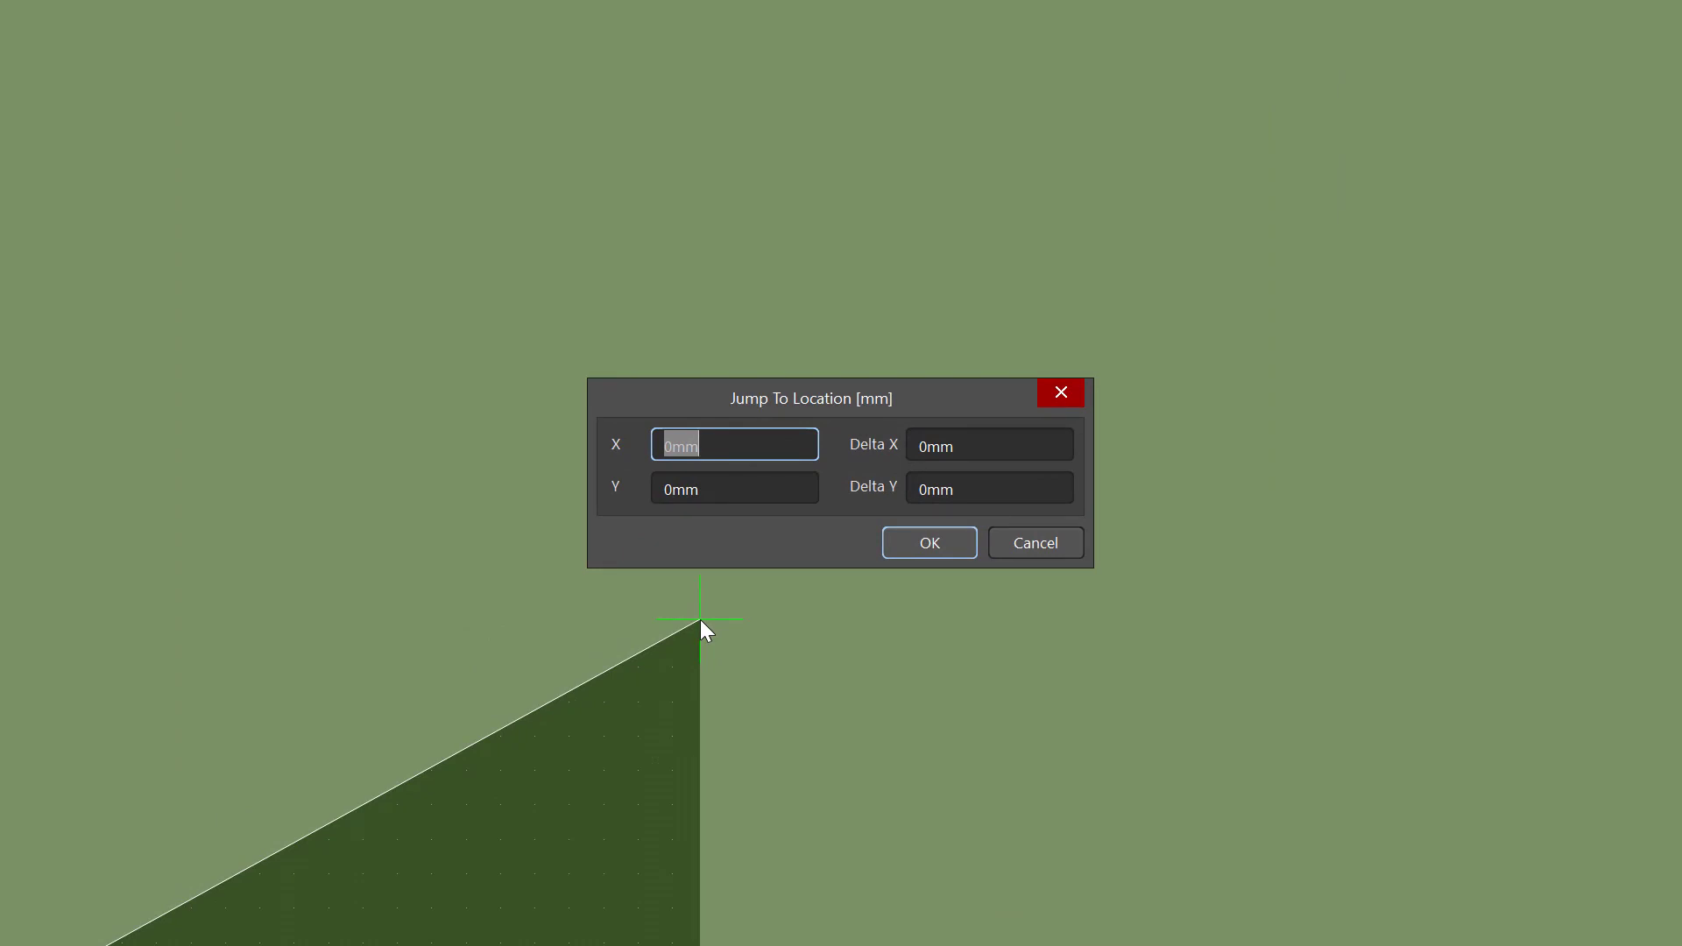
{"action": "key", "text": "Tab"}
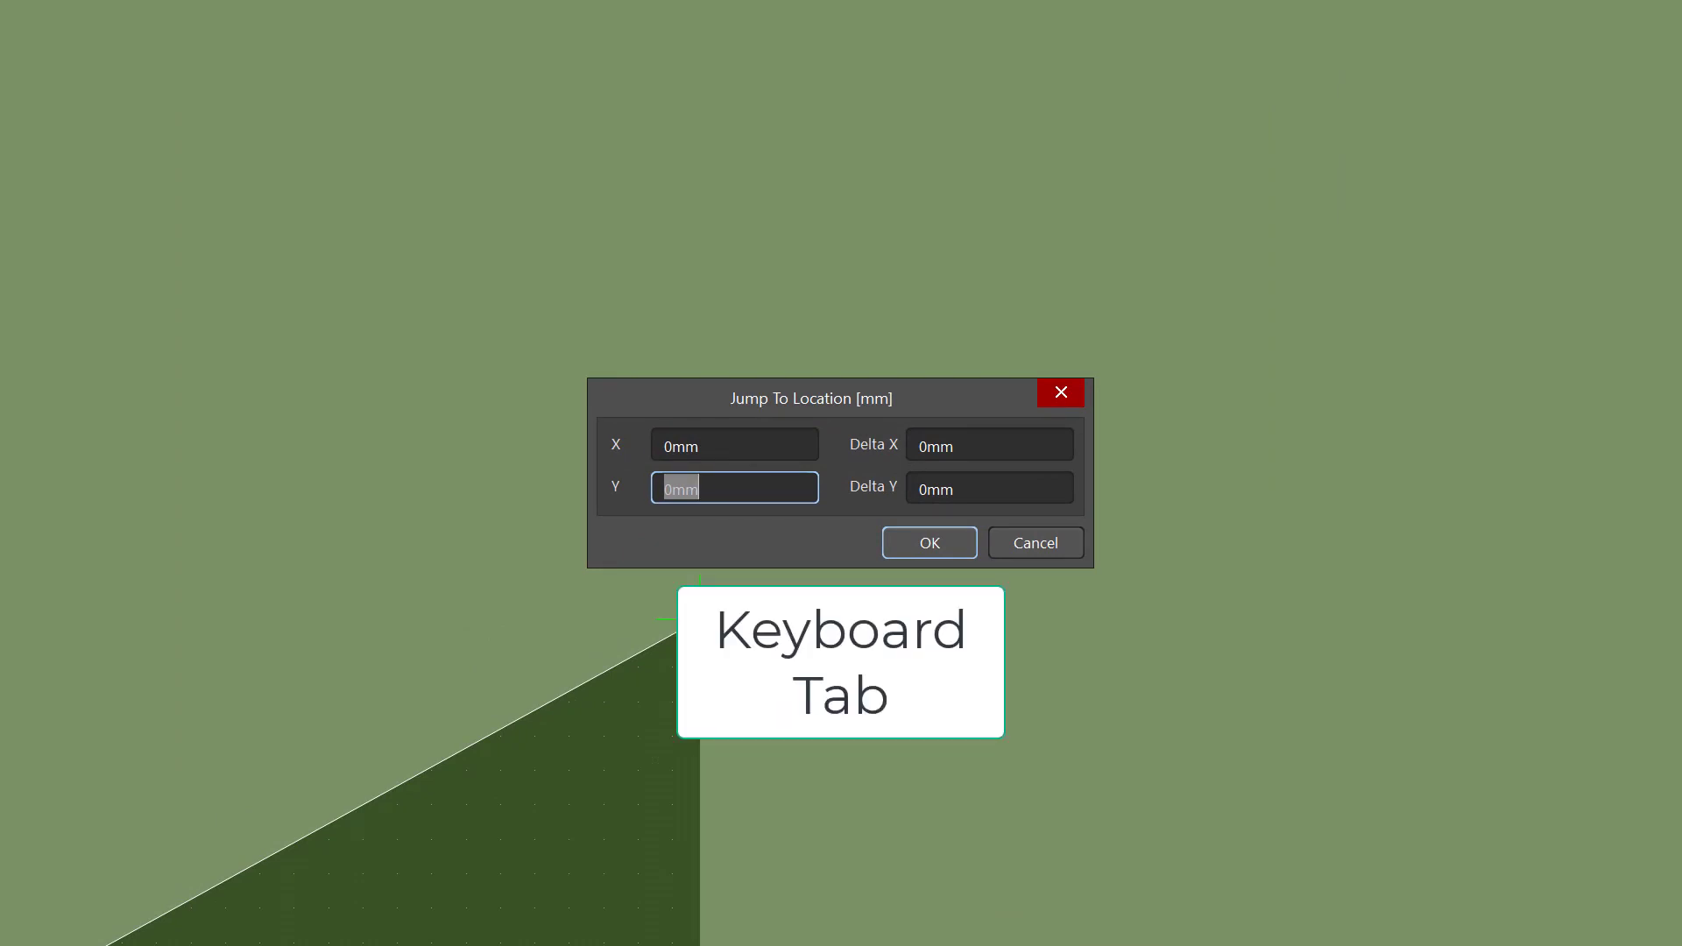
{"action": "type", "text": "41"}
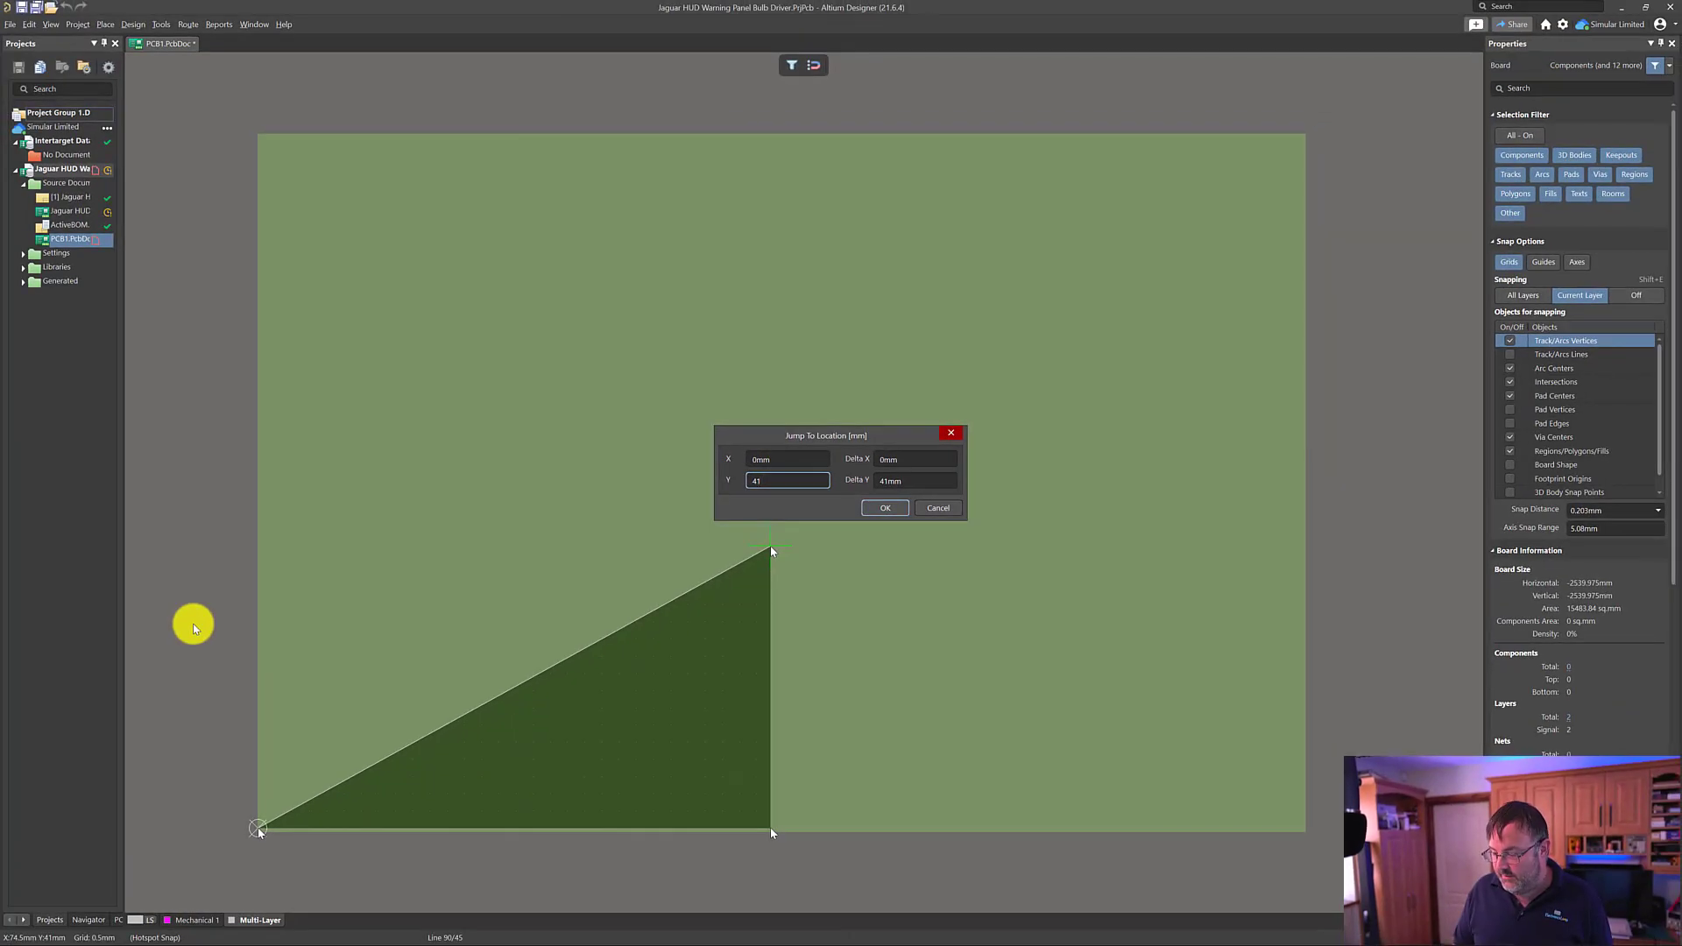
{"action": "key", "text": "Return"}
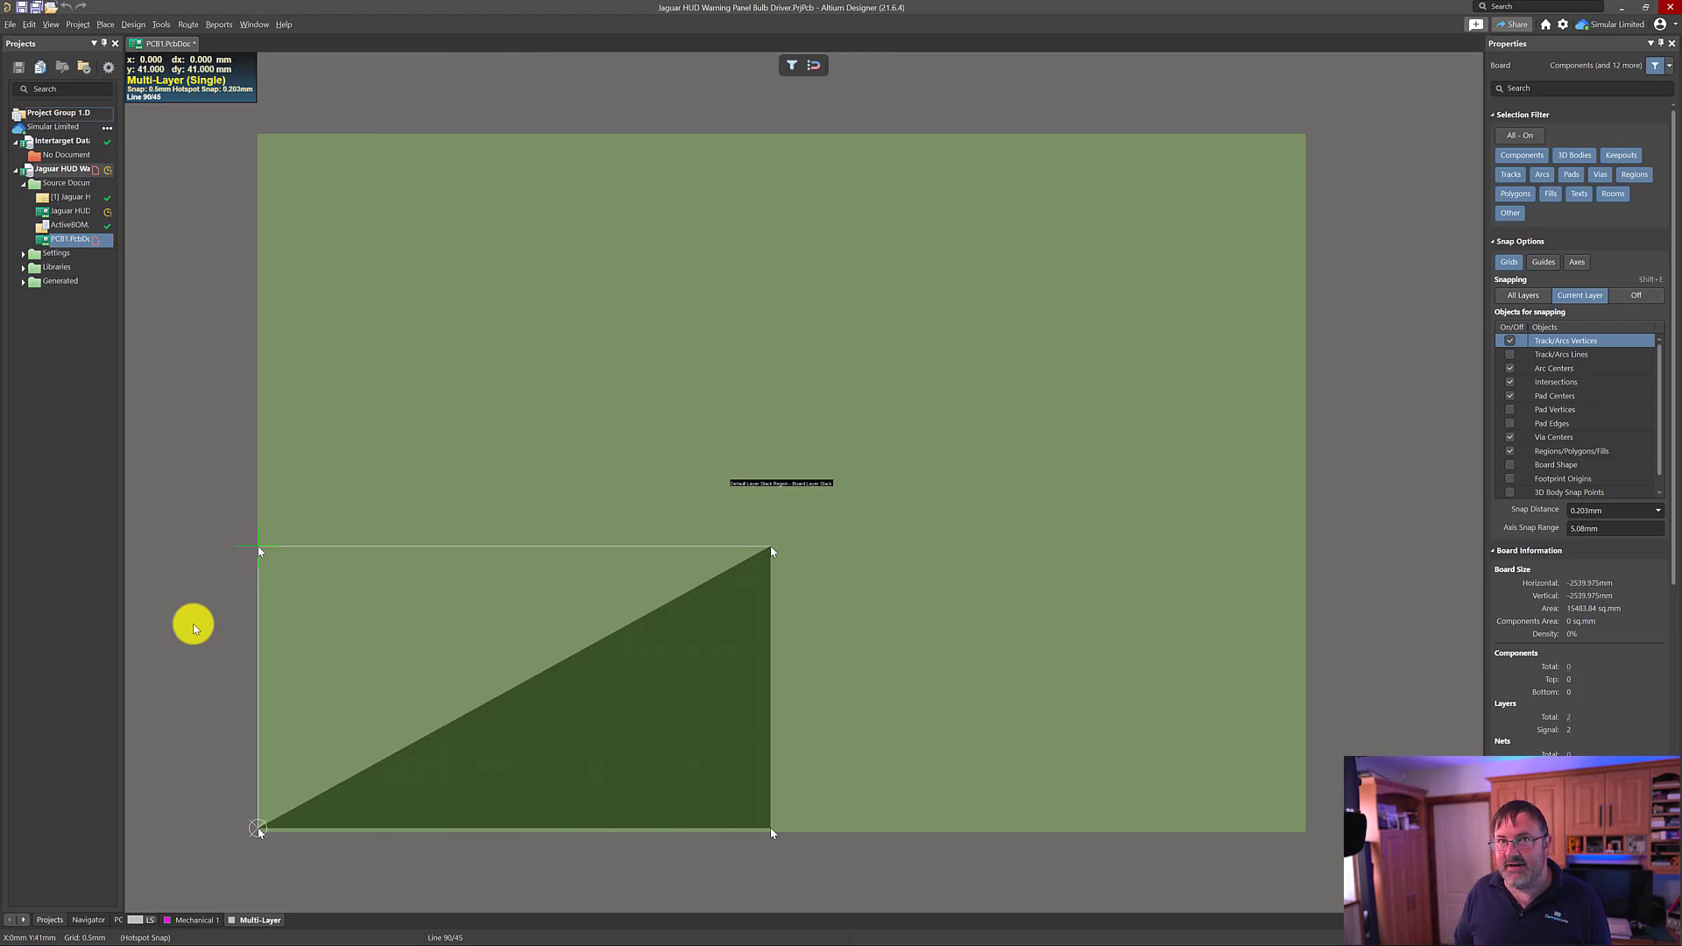
{"action": "key", "text": "Return"}
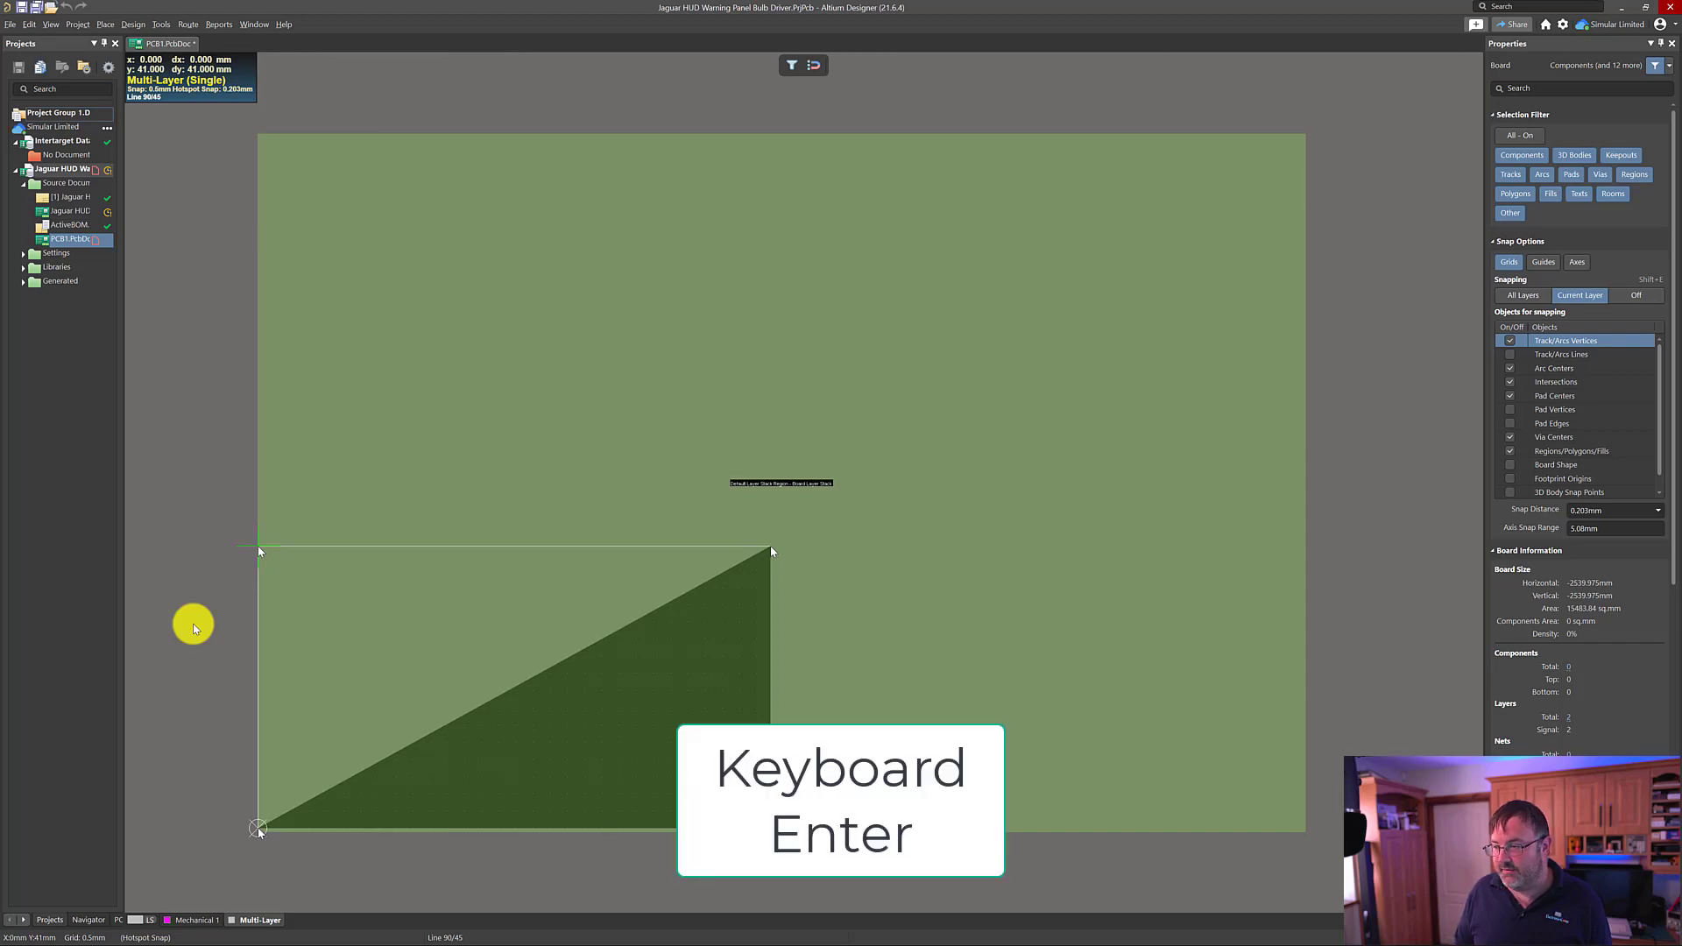
{"action": "key", "text": "space"}
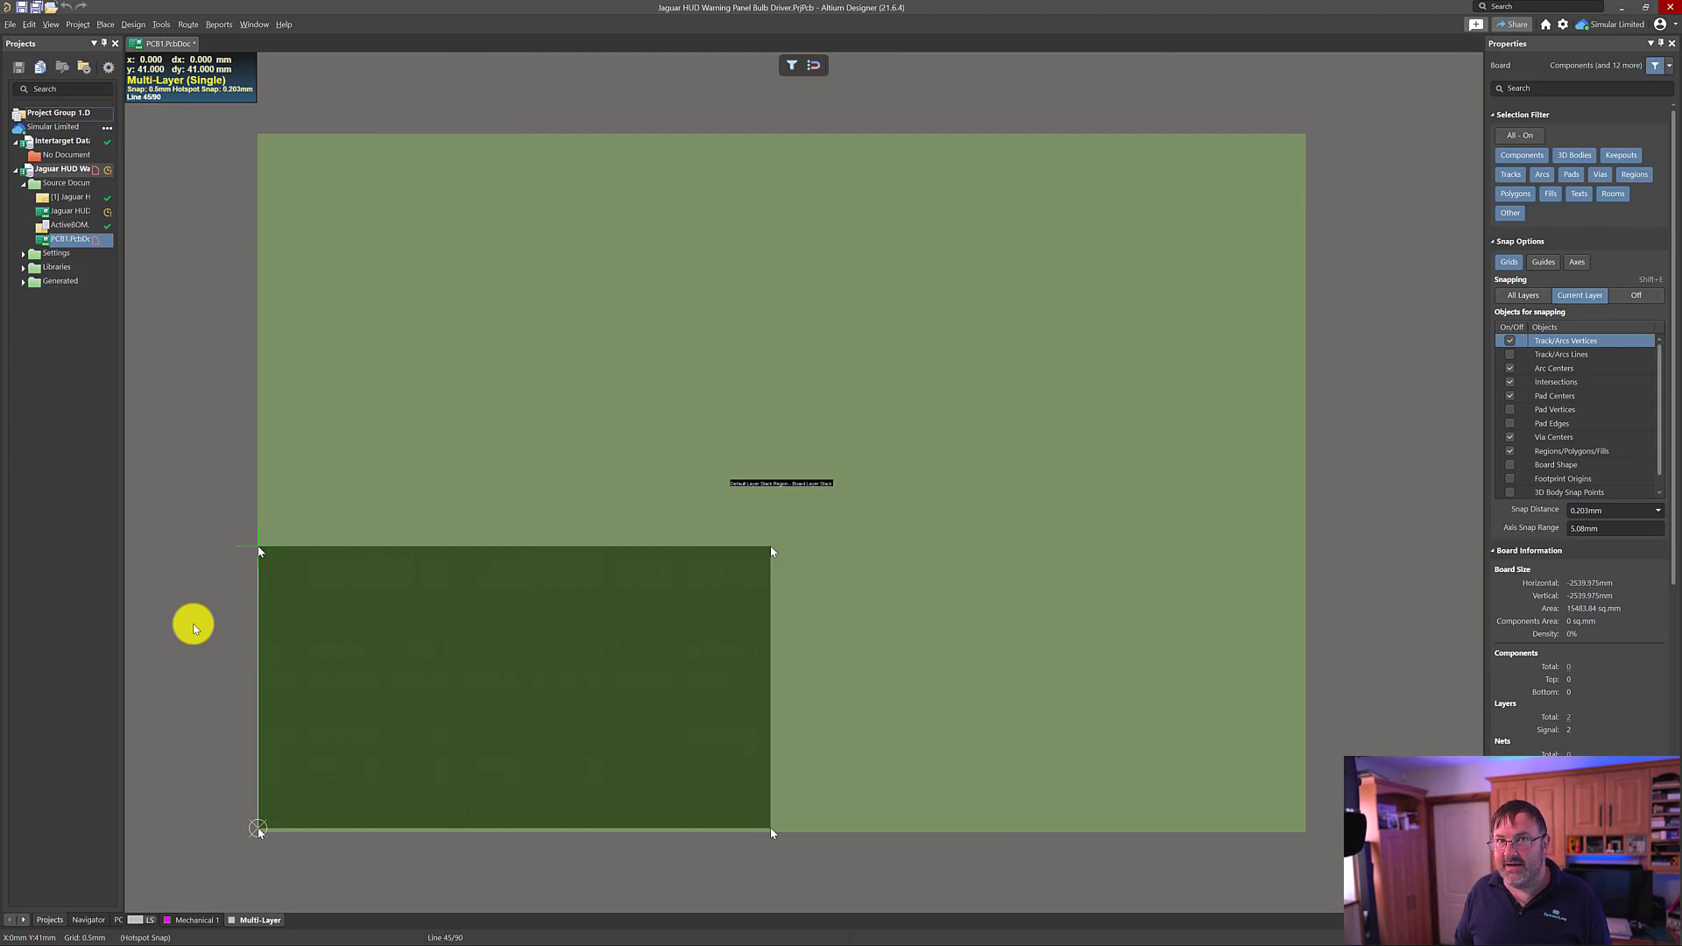
{"action": "key", "text": "Escape"}
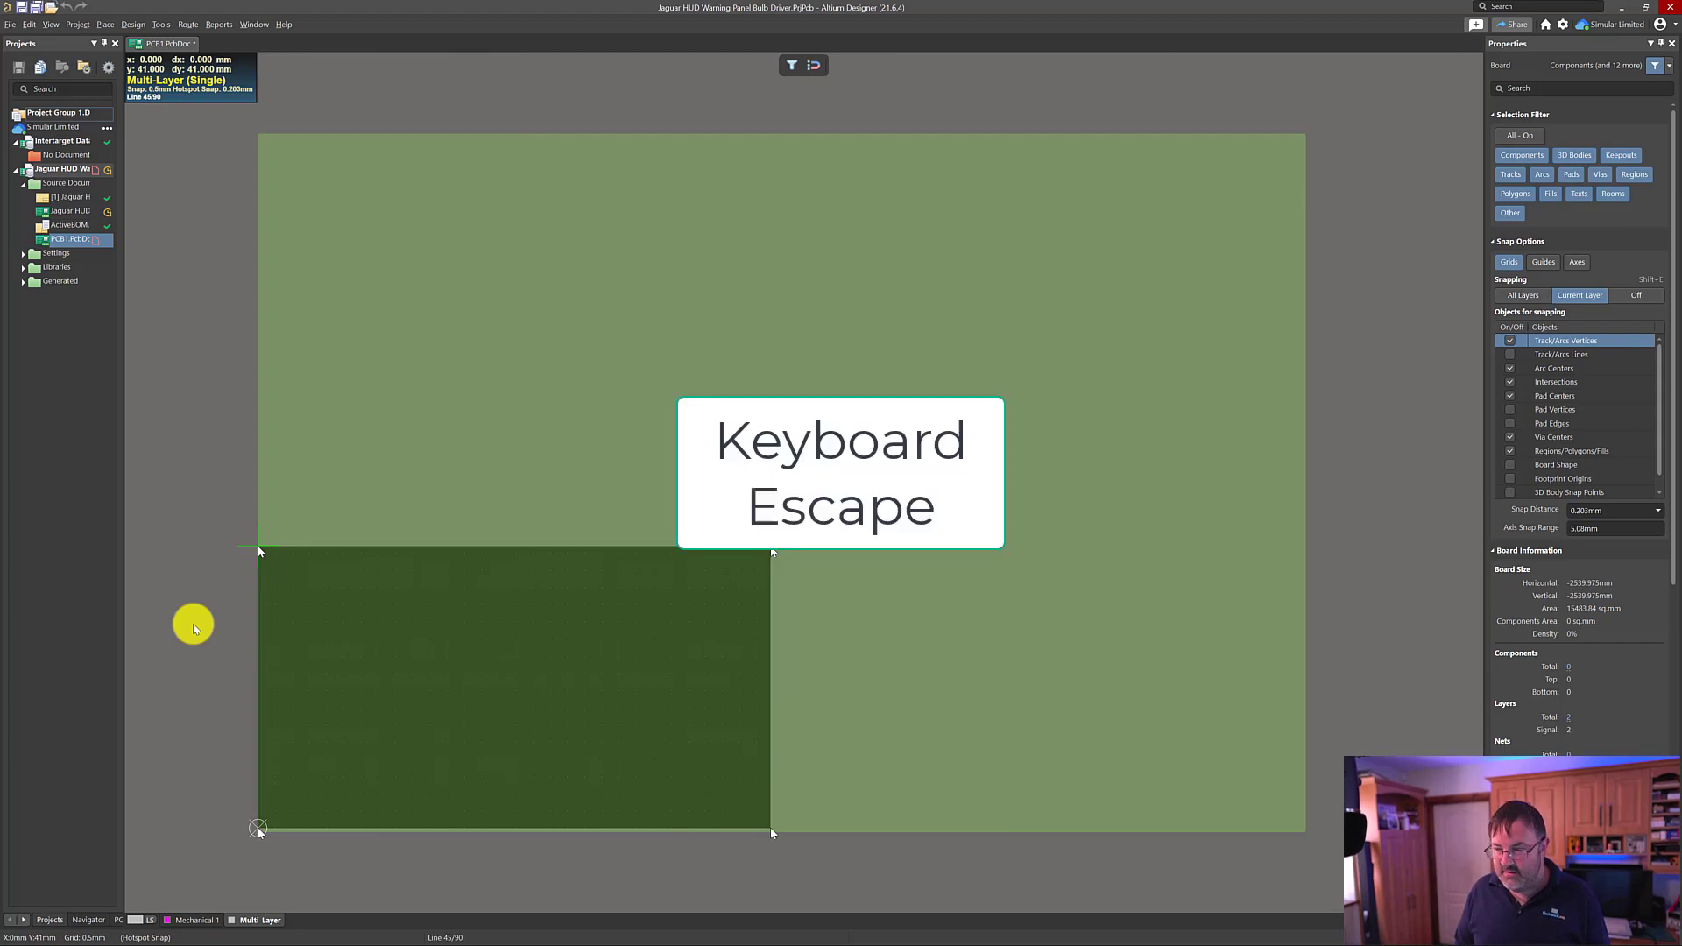